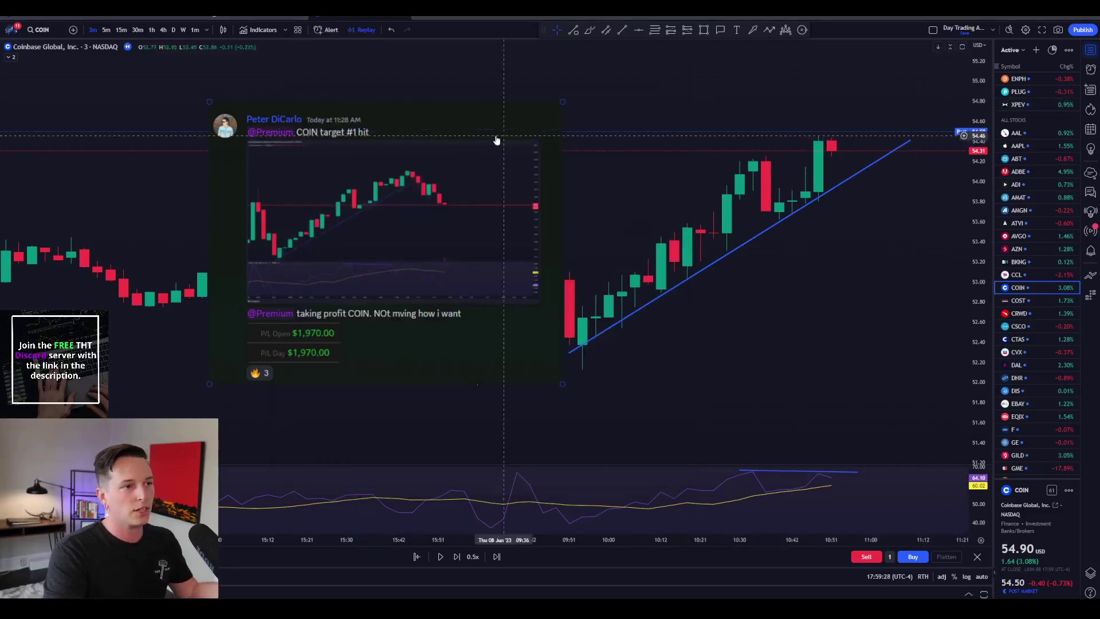
Step: Shrink the pasted 'COIN target #1 hit' chat screenshot to a small thumbnail on the chart
left_click_drag(562, 102, 312, 220)
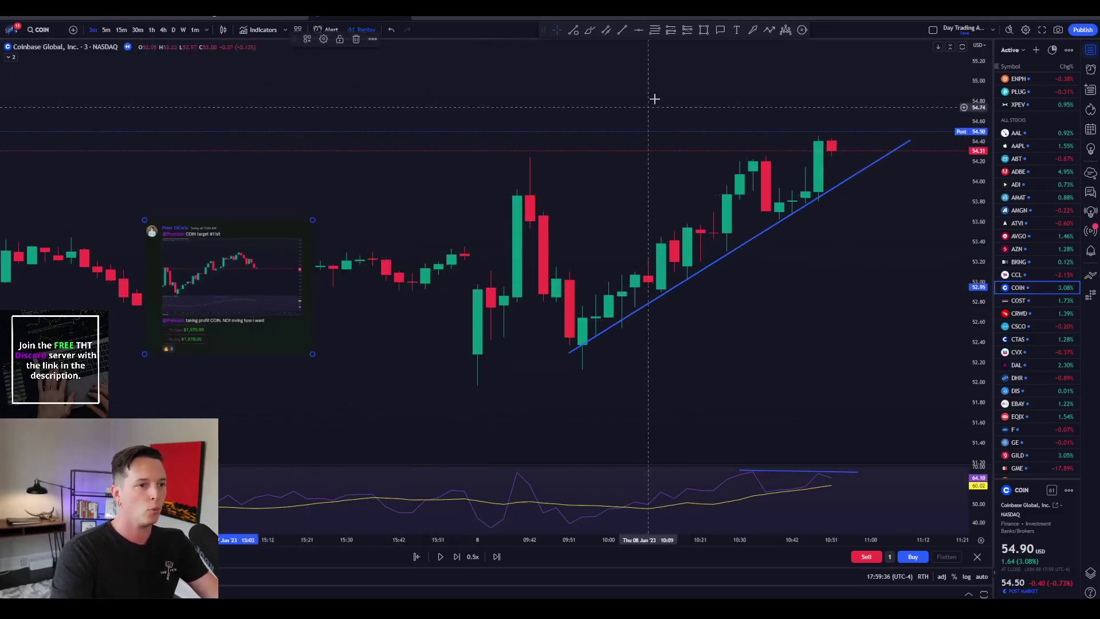
Step: Move the chat screenshot thumbnail aside and delete it from the COIN chart
left_click_drag(654, 98, 633, 91)
left_click_drag(226, 290, 182, 204)
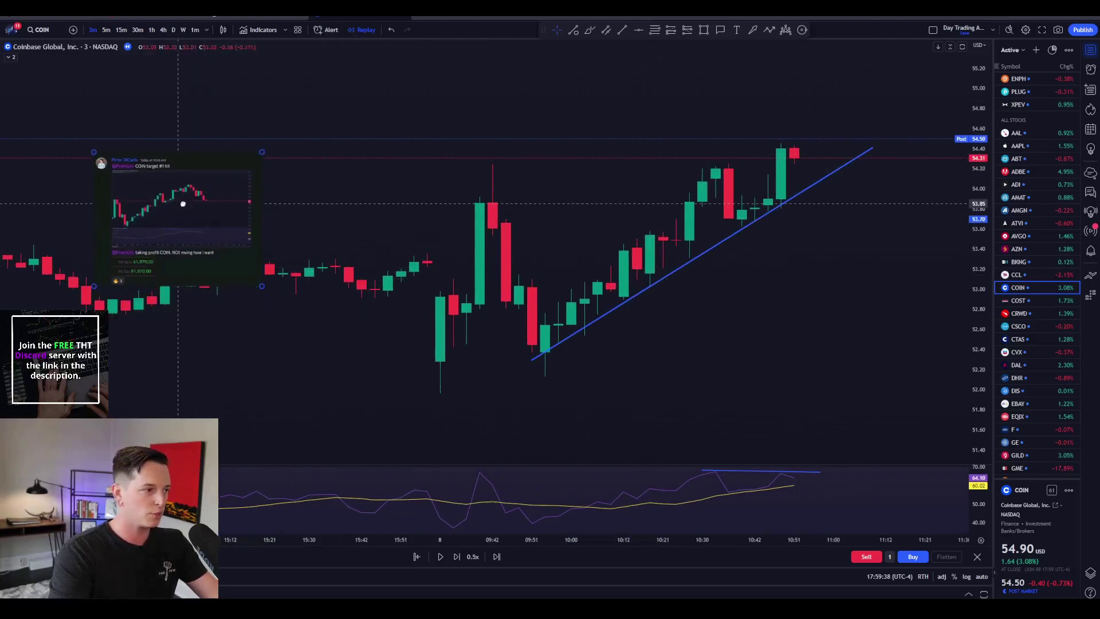
key("Delete")
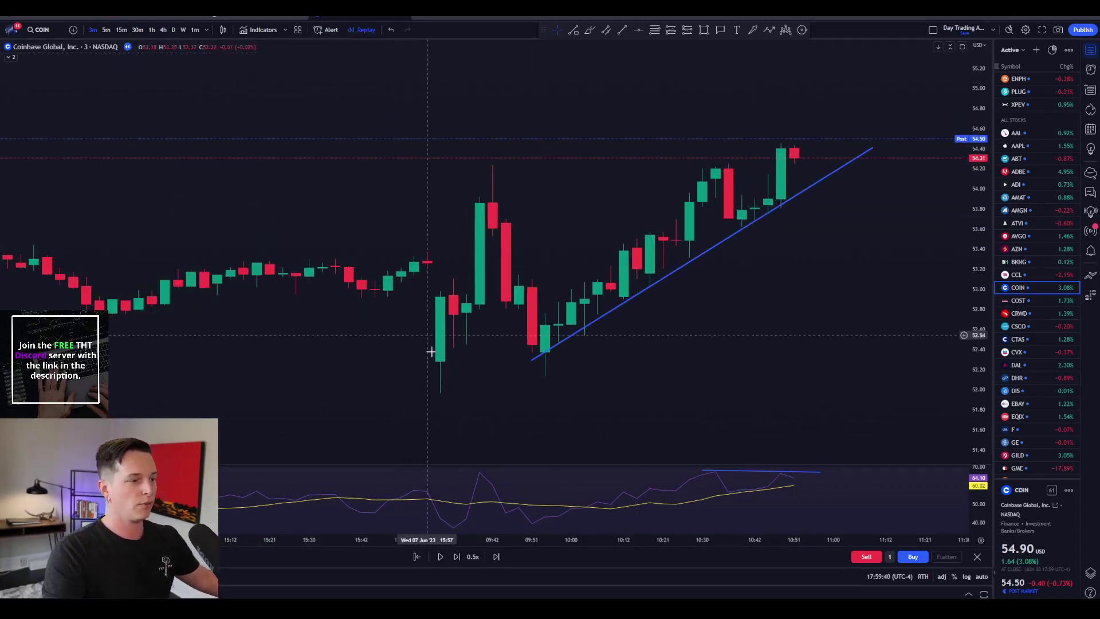
Step: Delete the blue line in the RSI pane and stretch the RSI value scale
scroll(754, 150, "up", 2)
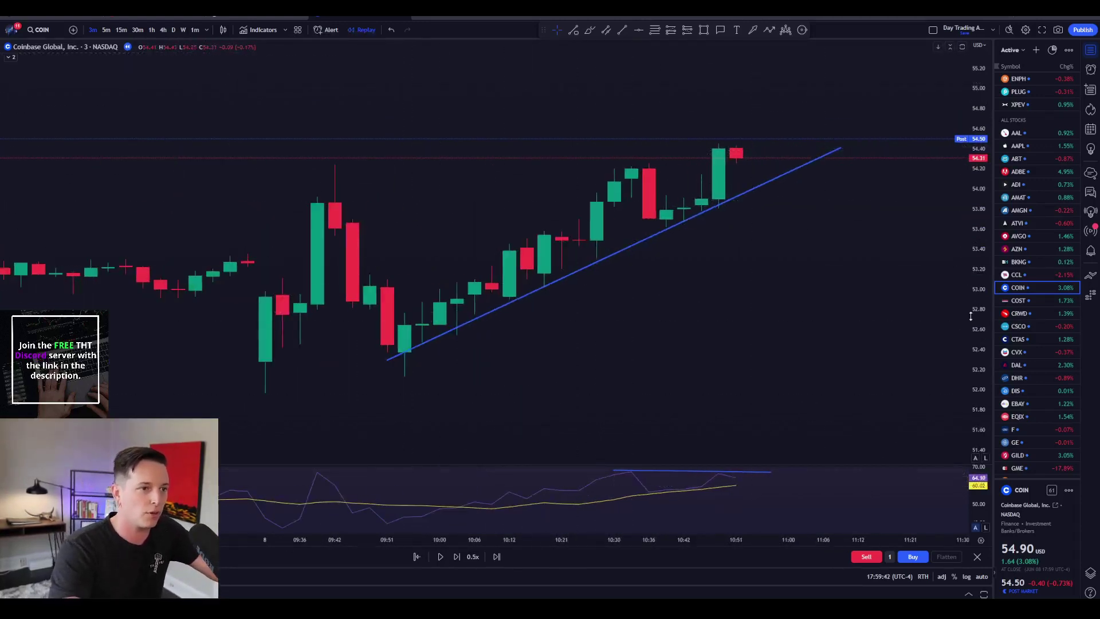
scroll(847, 319, "right", 3)
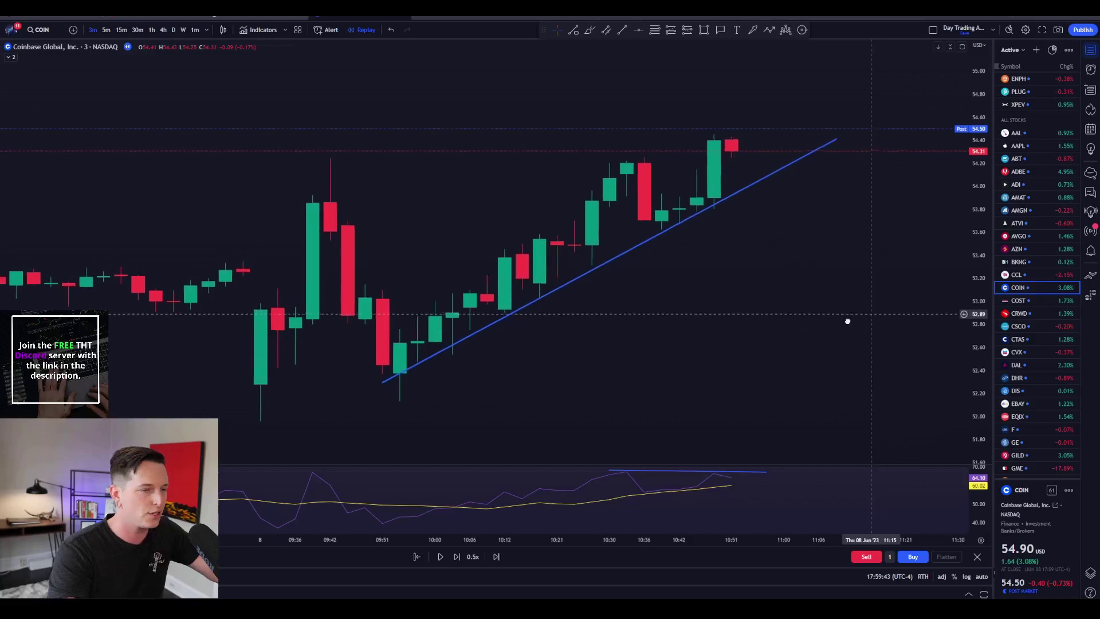
double_click(650, 474)
double_click(651, 470)
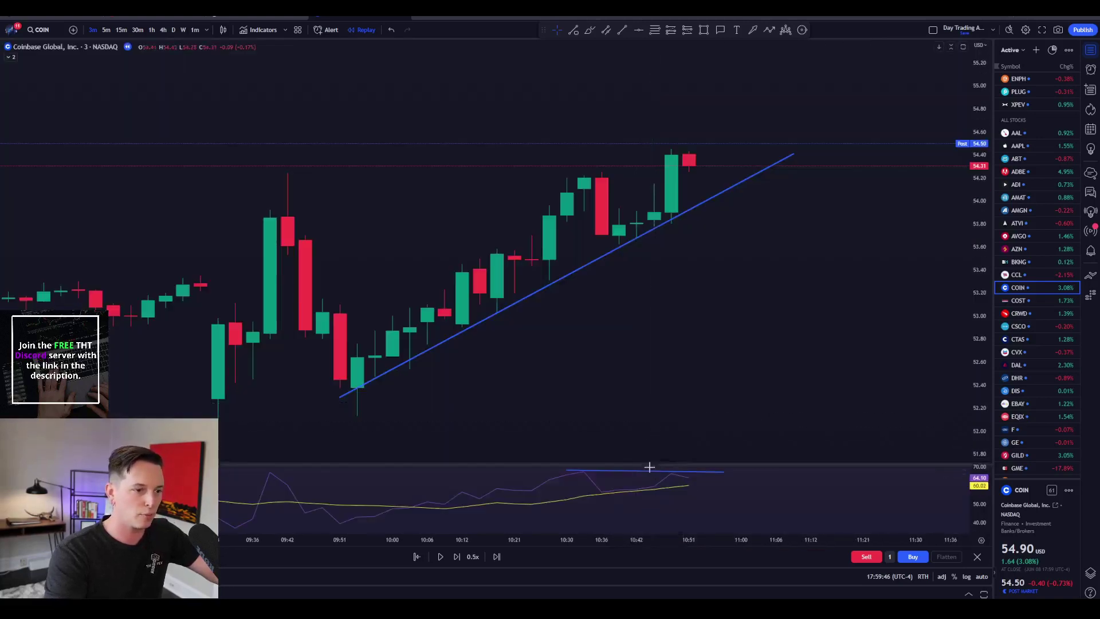
left_click(651, 474)
key("Delete")
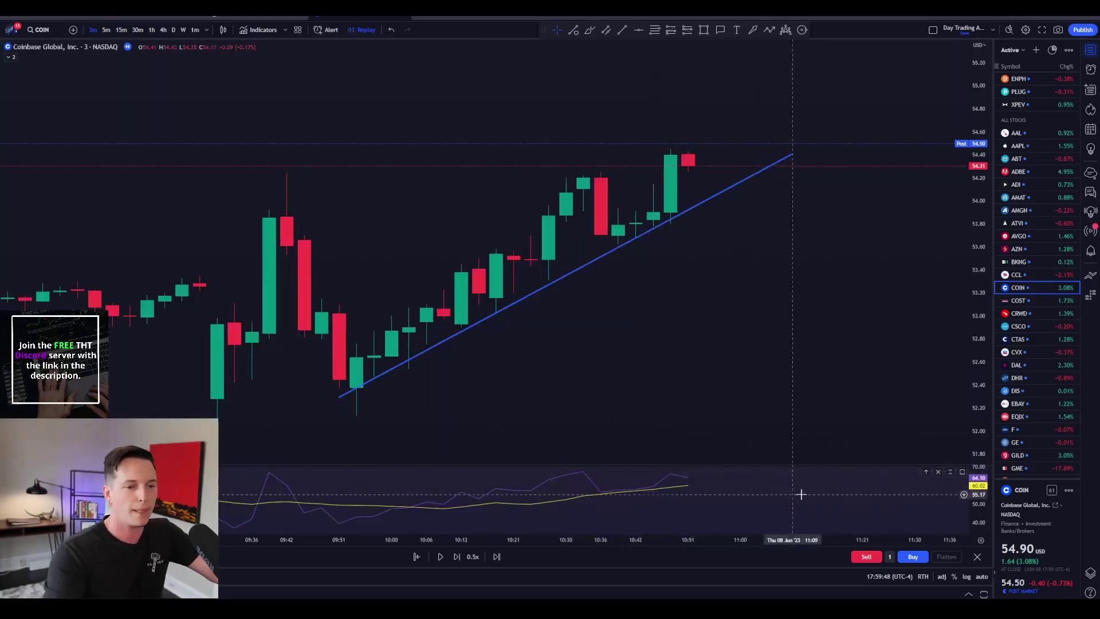
left_click_drag(983, 509, 982, 499)
key("Right")
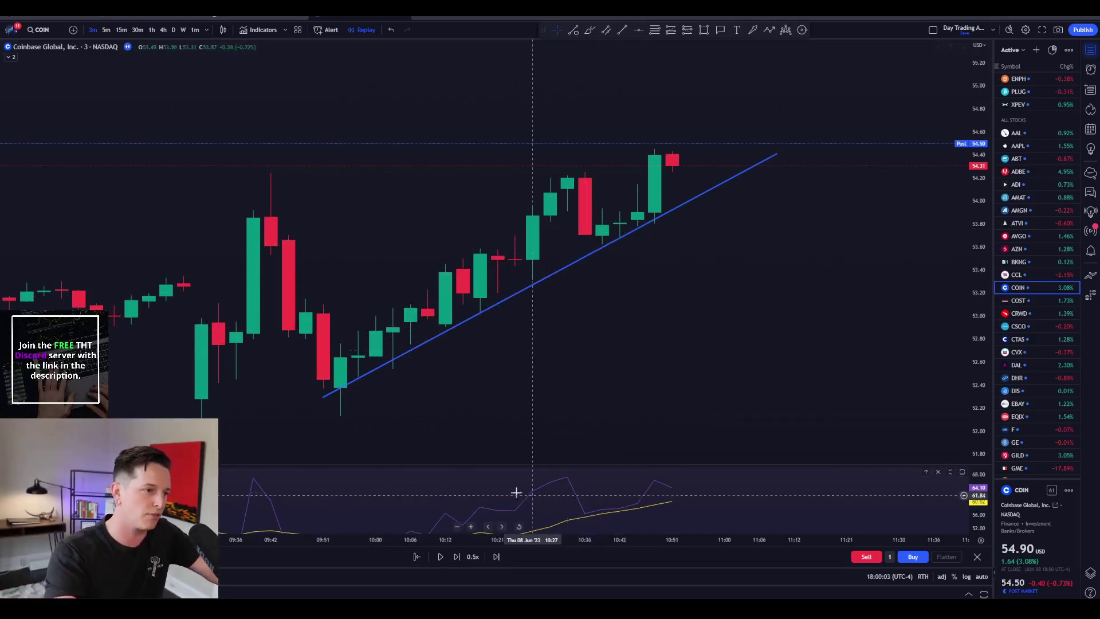
Step: Draw a yellow arrow up the uptrend and make the RSI pane taller
left_click_drag(515, 491, 541, 457)
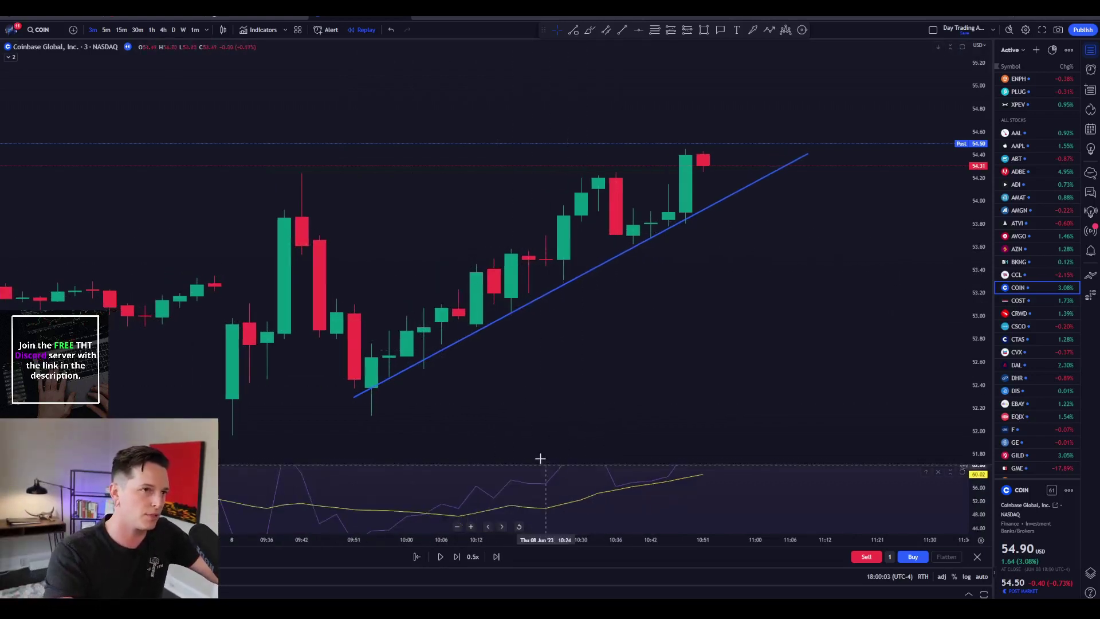
left_click(752, 30)
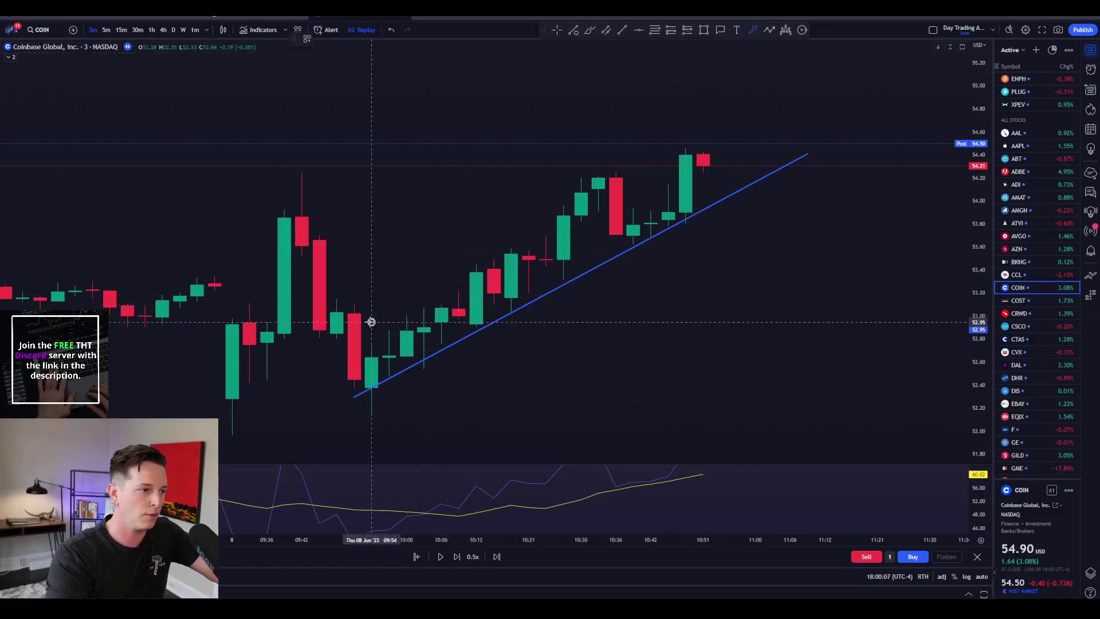
left_click_drag(372, 322, 529, 219)
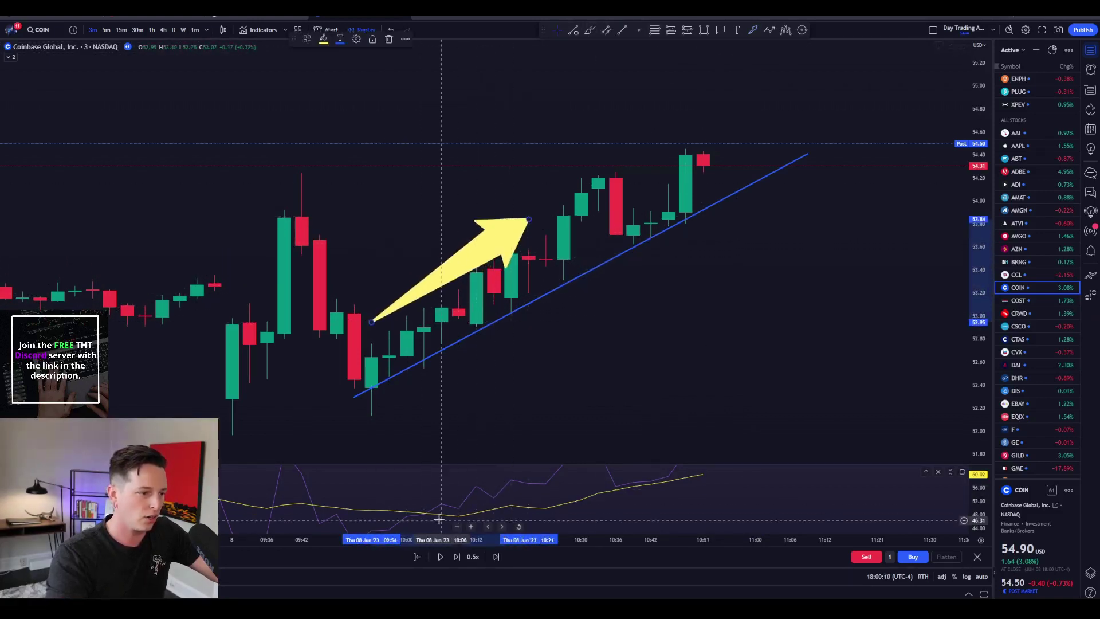
left_click_drag(493, 465, 608, 429)
scroll(609, 429, "right", 4)
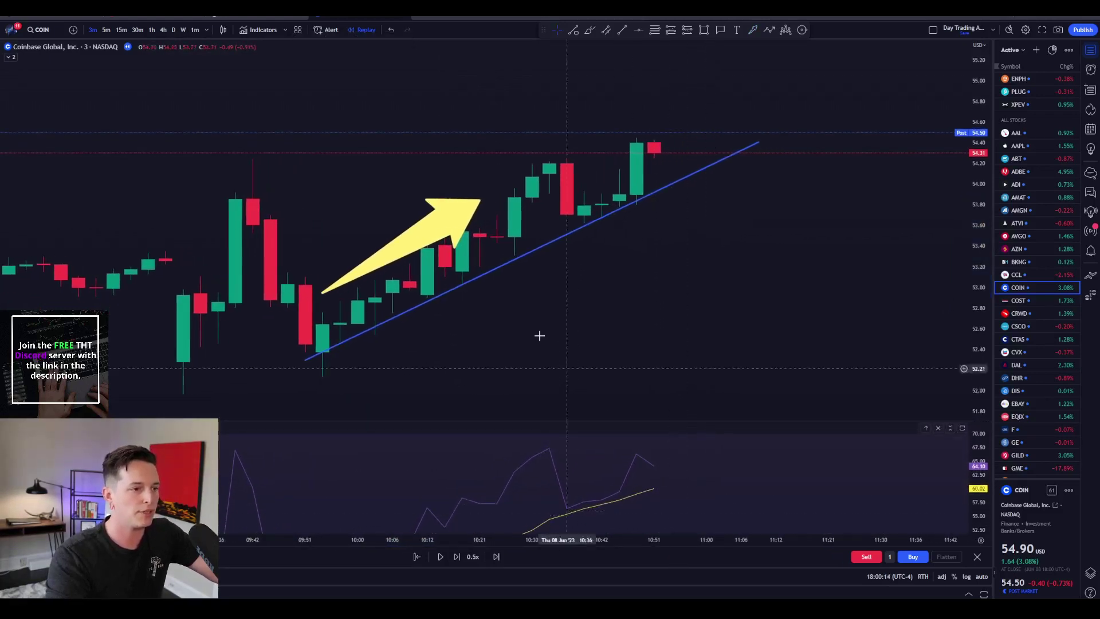
Step: Delete and restore the yellow arrow, then draw a trend line across the RSI peaks
left_click(475, 211)
key("Delete")
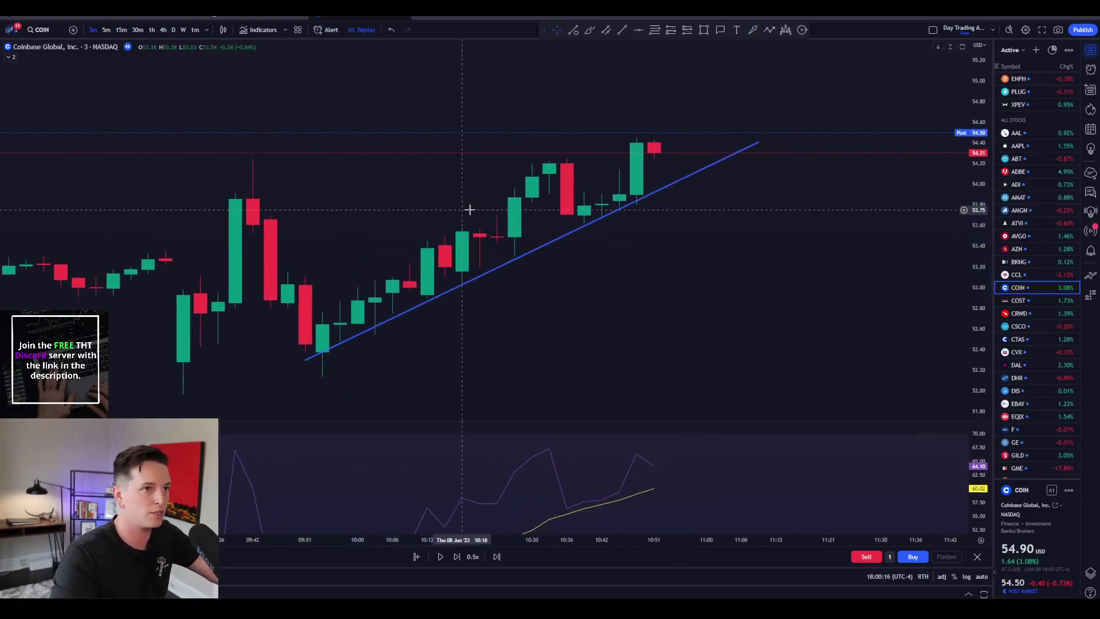
key("ctrl+z")
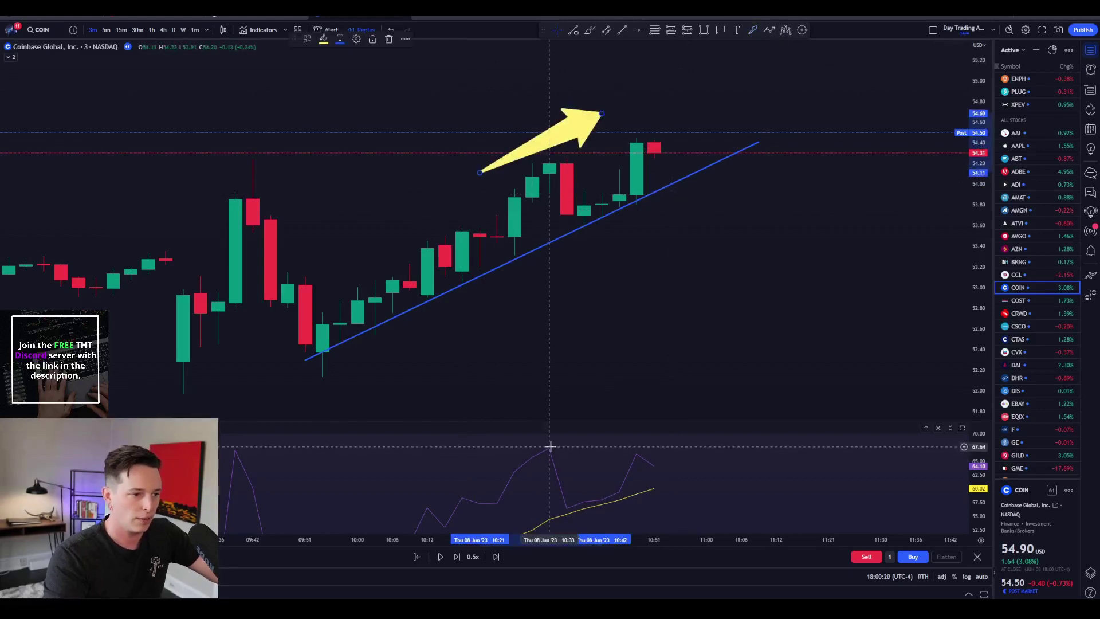
left_click(622, 29)
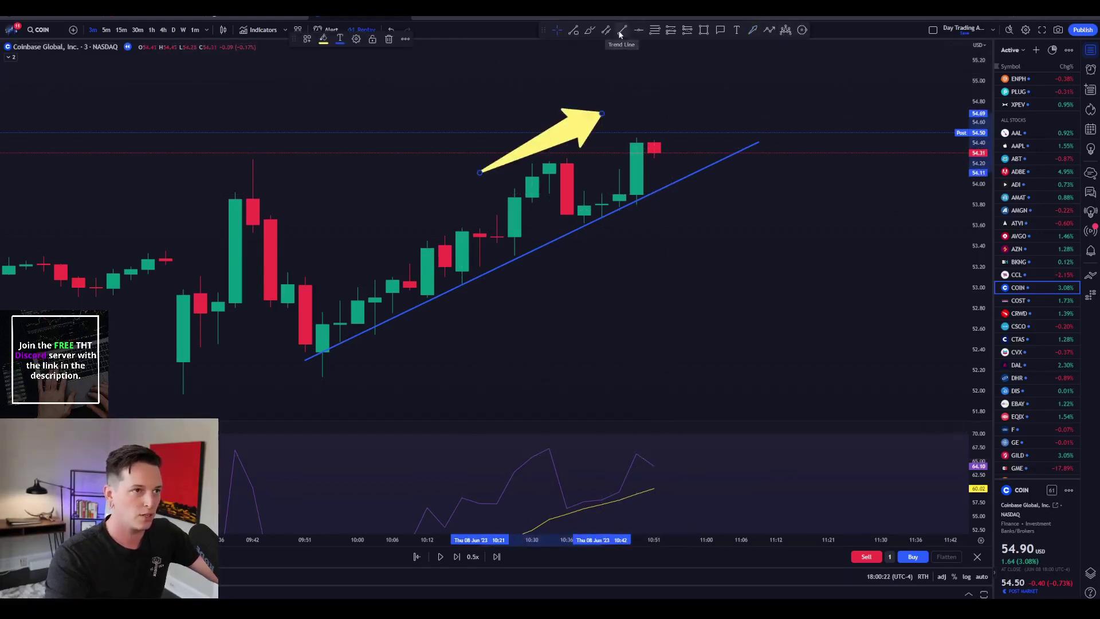
left_click(514, 442)
left_click(689, 457)
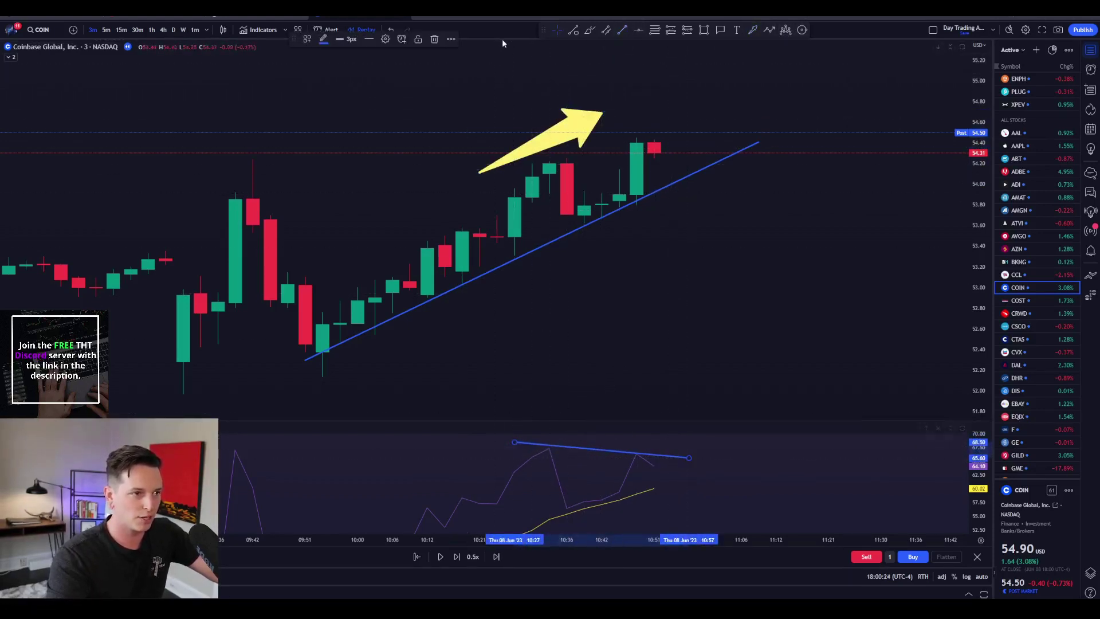
Step: Delete the yellow arrow and the RSI trend line
left_click(574, 125)
key("Delete")
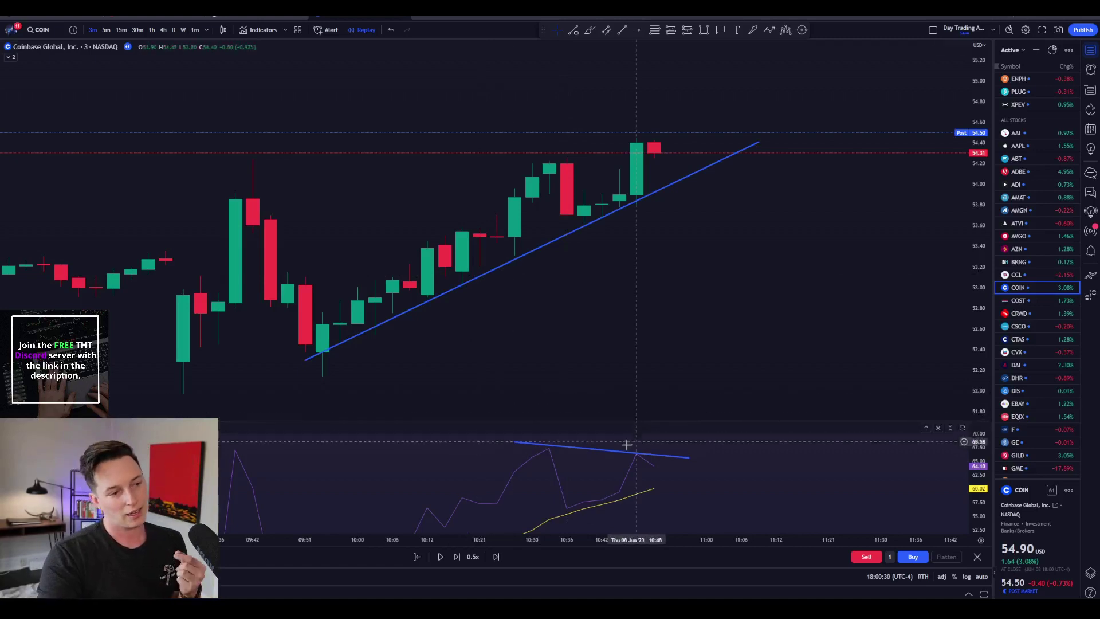
left_click(623, 455)
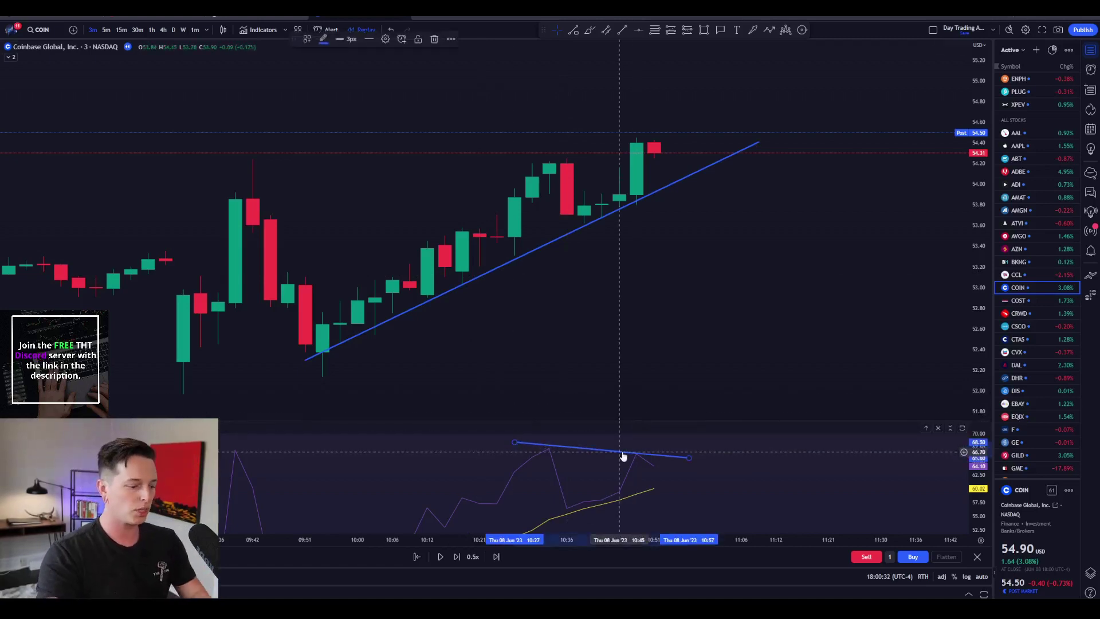
key("Delete")
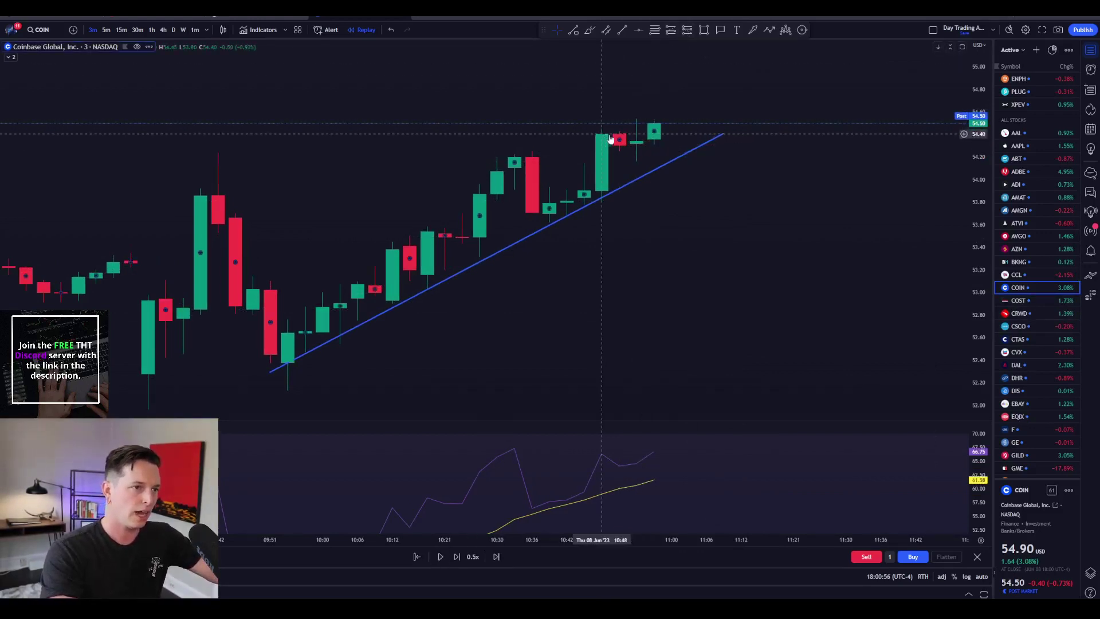
Step: Place a short-position plan at the latest candle and horizontal lines at 54.50 and 53.70
left_click(687, 30)
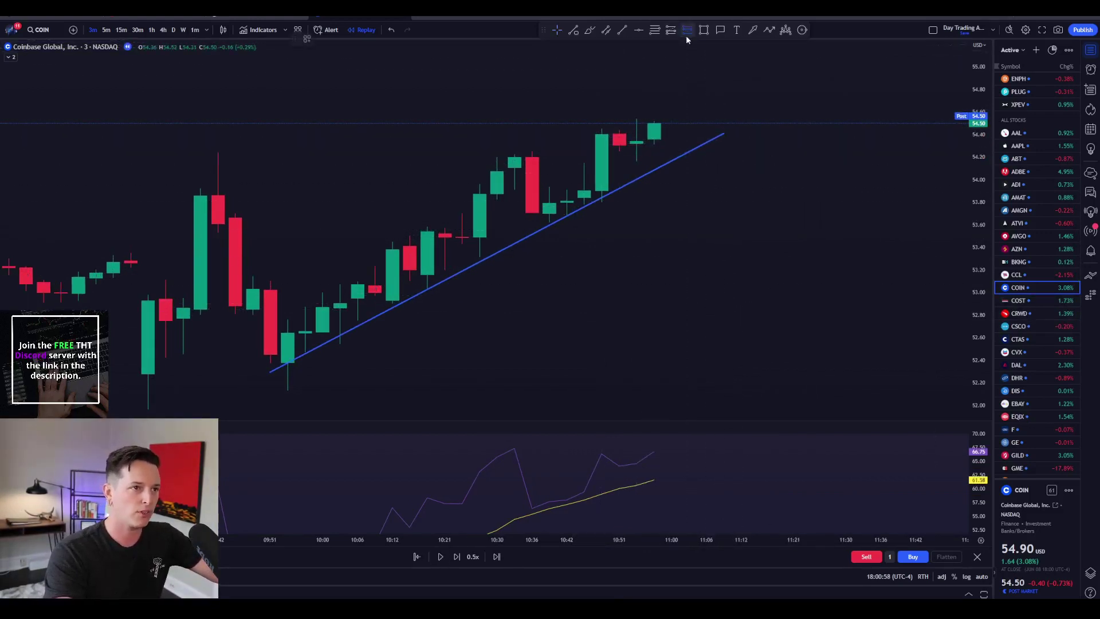
left_click(612, 135)
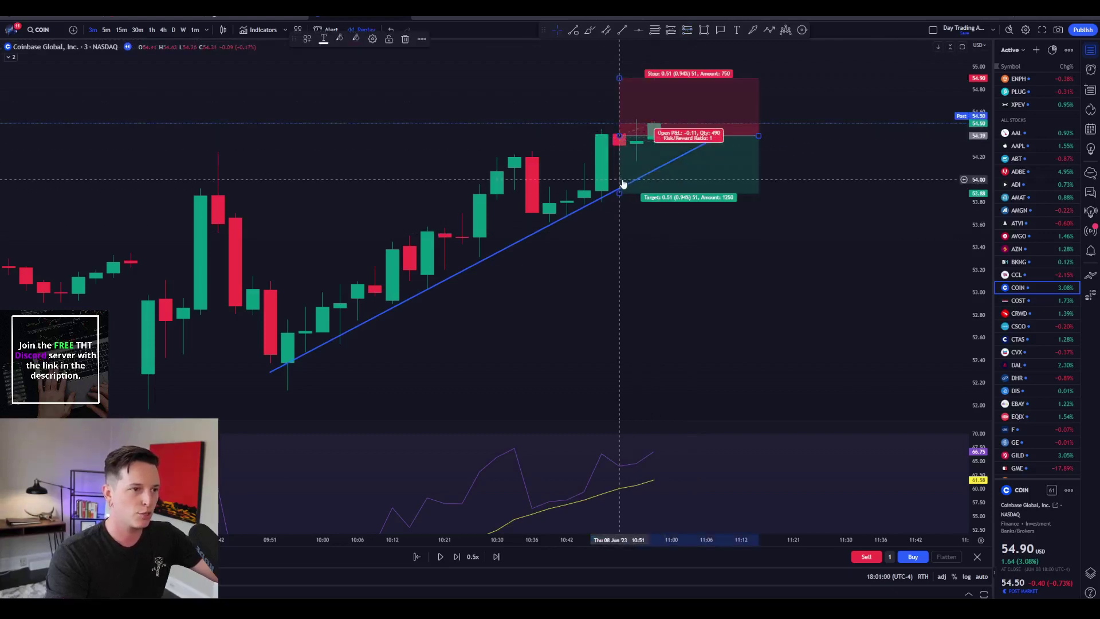
left_click(638, 29)
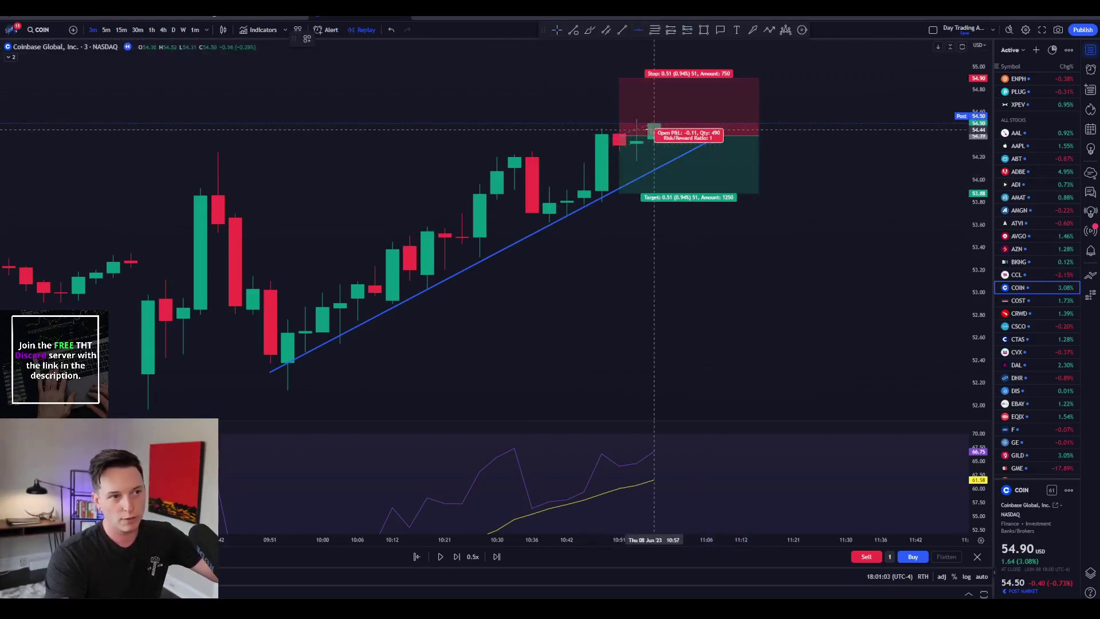
left_click(654, 124)
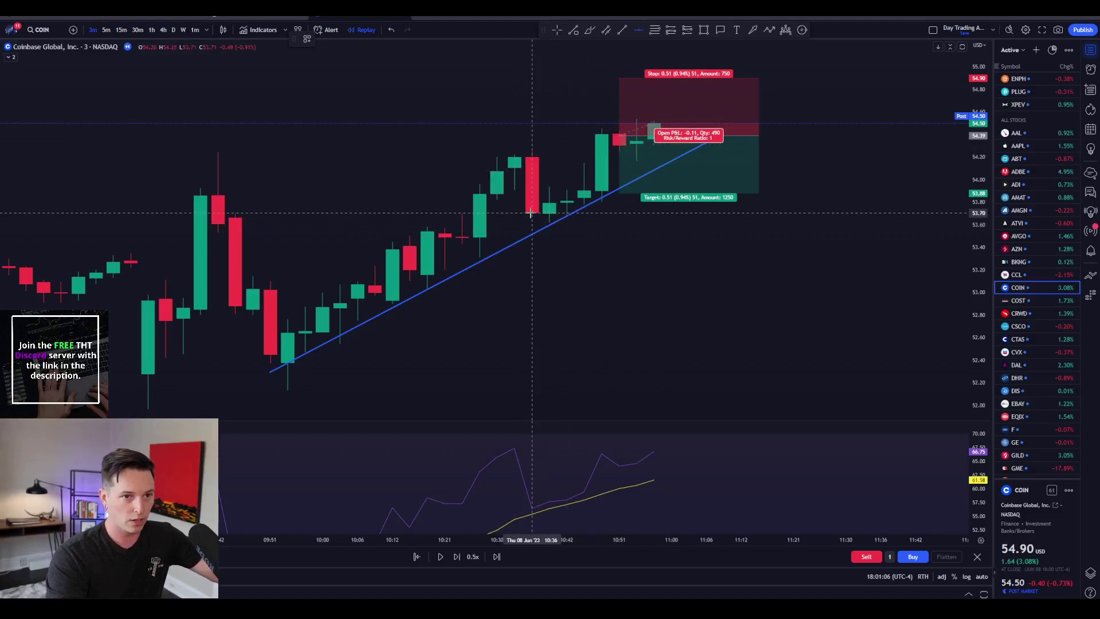
left_click(532, 213)
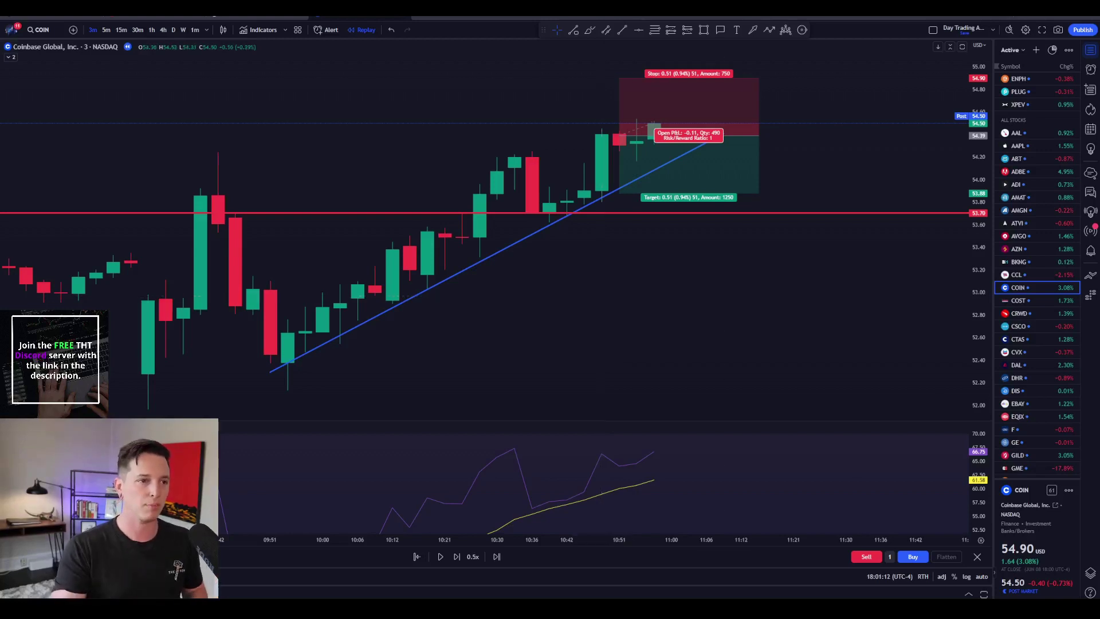
Step: Add red horizontal support lines at 53.31 and 52.92
left_click(640, 32)
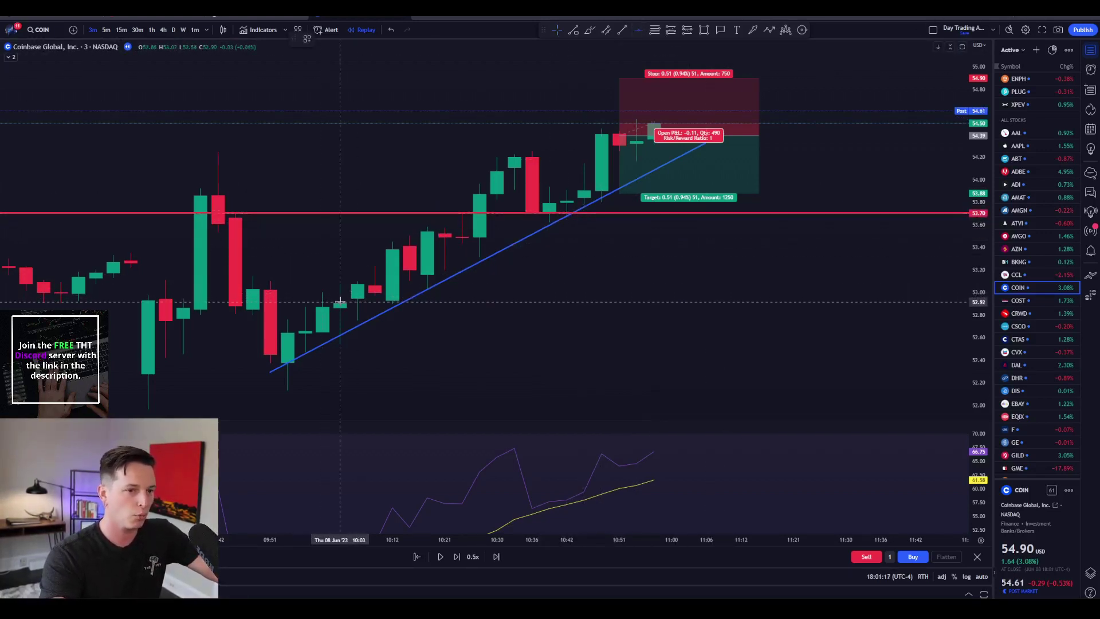
left_click(457, 257)
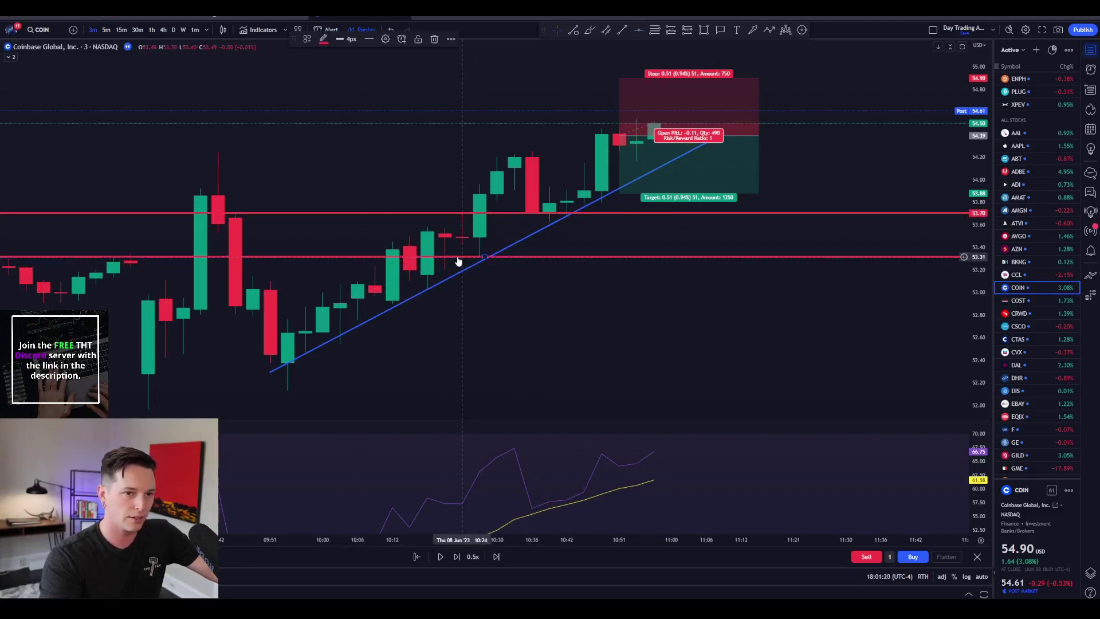
left_click(636, 32)
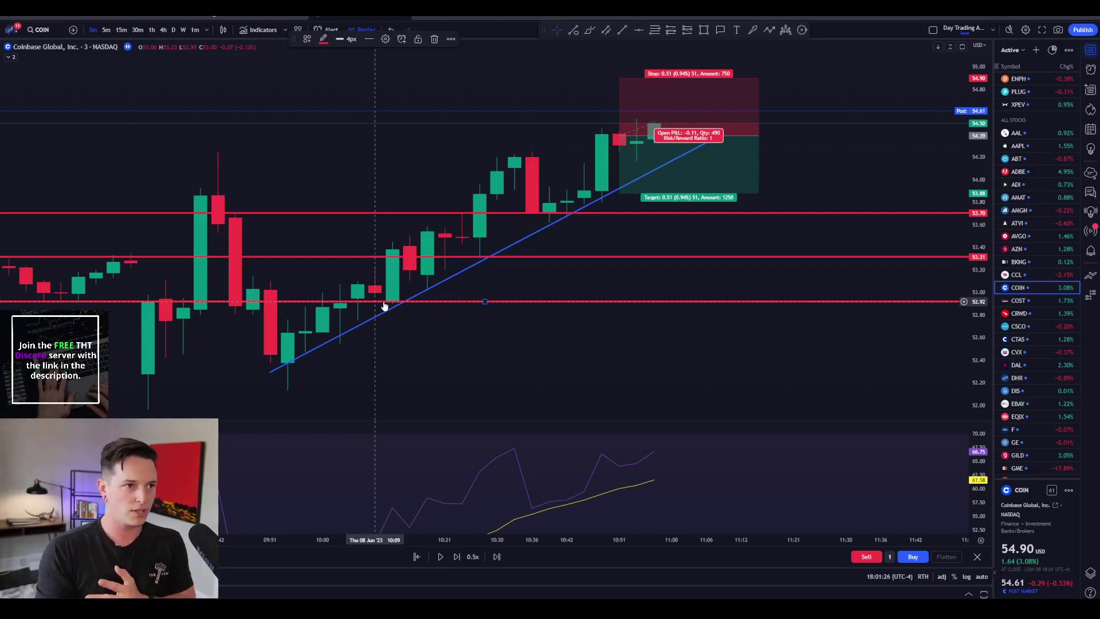
left_click(385, 307)
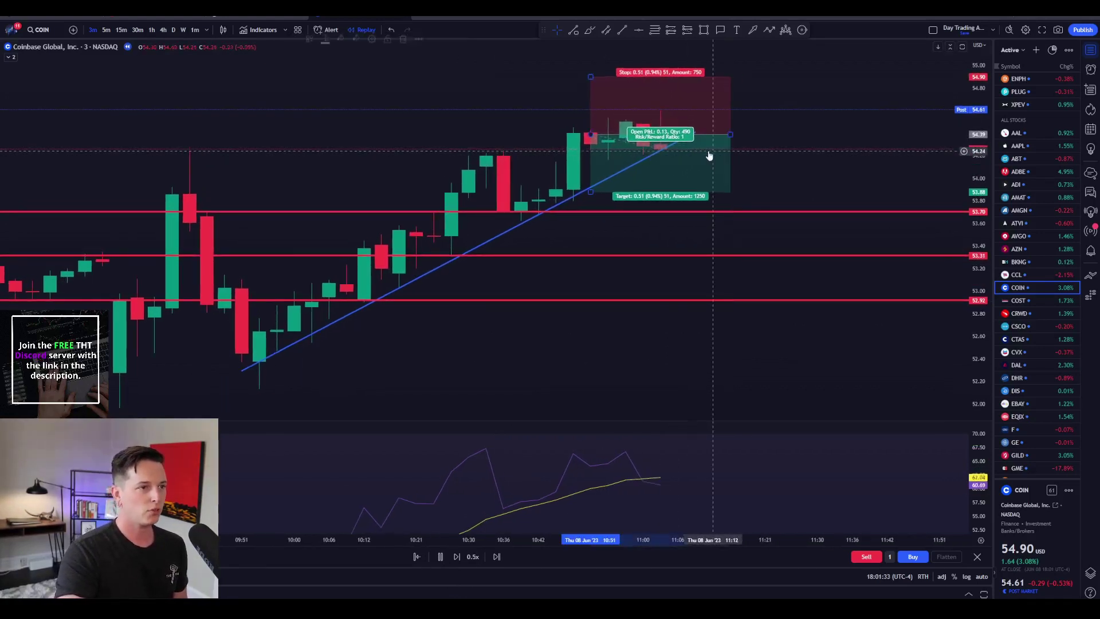
Step: Move the long-position plan to the latest bars, then pause and resume the replay
left_click_drag(720, 152, 812, 148)
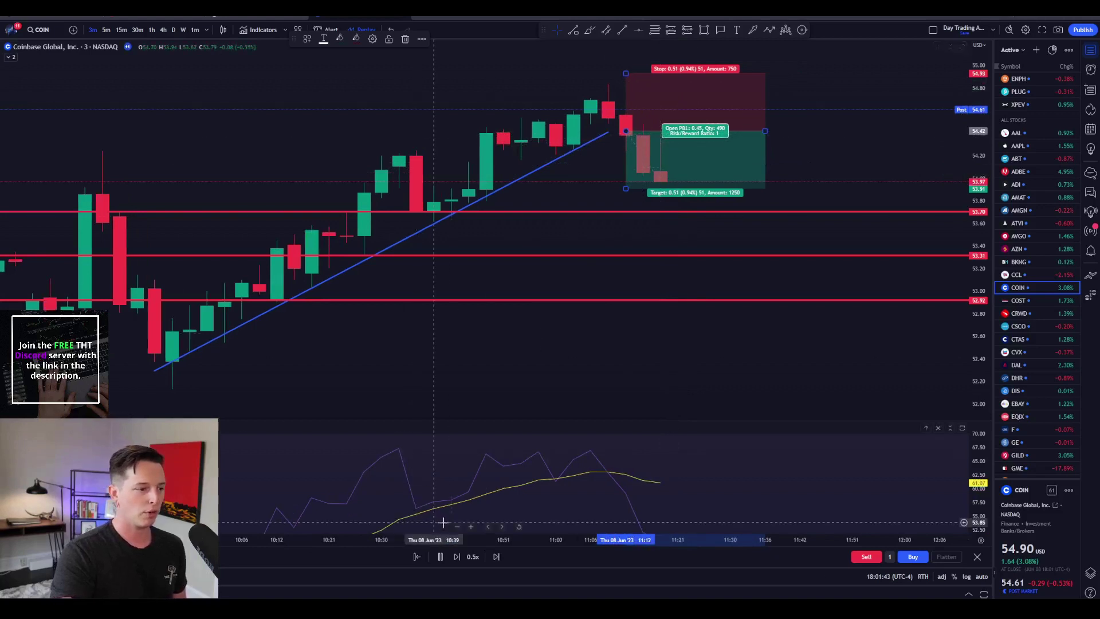
key("shift+Down")
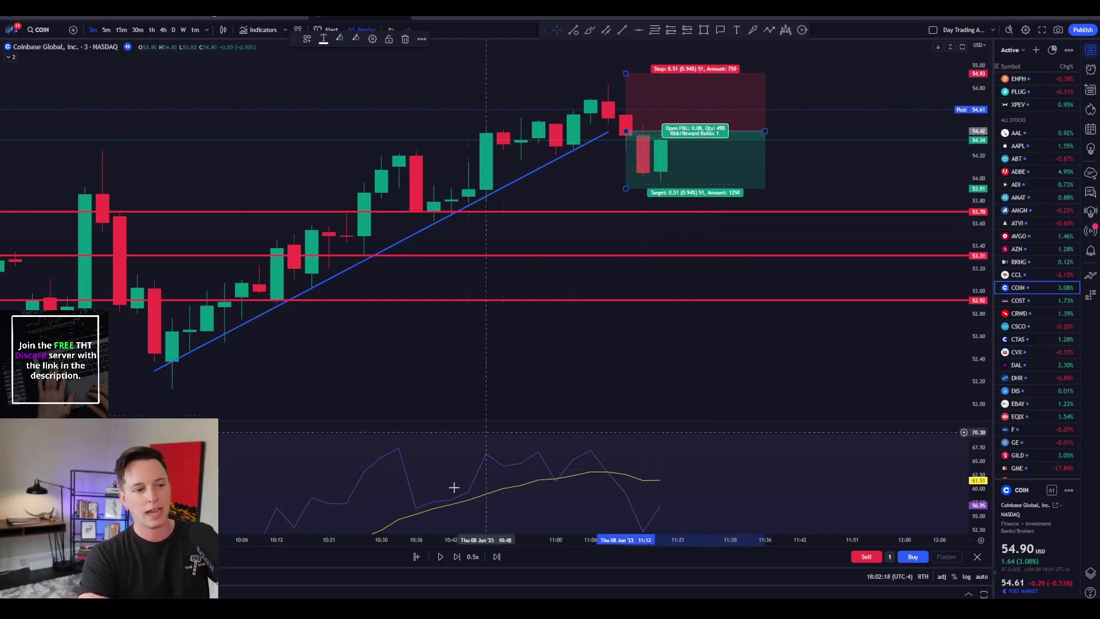
left_click(439, 558)
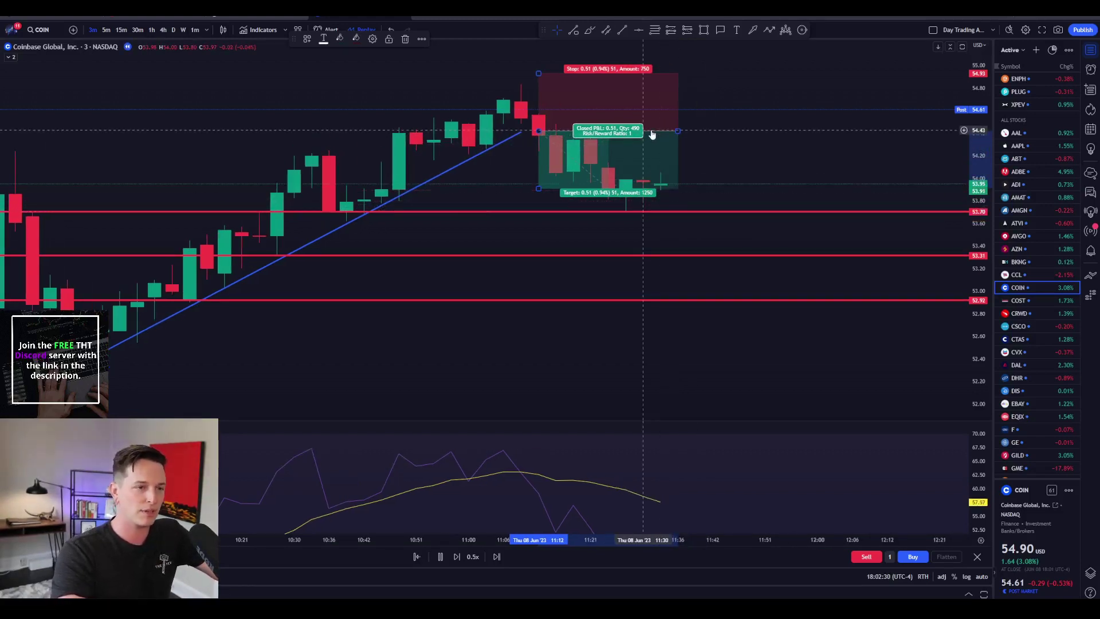
Step: Delete the long-position plan and set the replay speed to 1x
key("Delete")
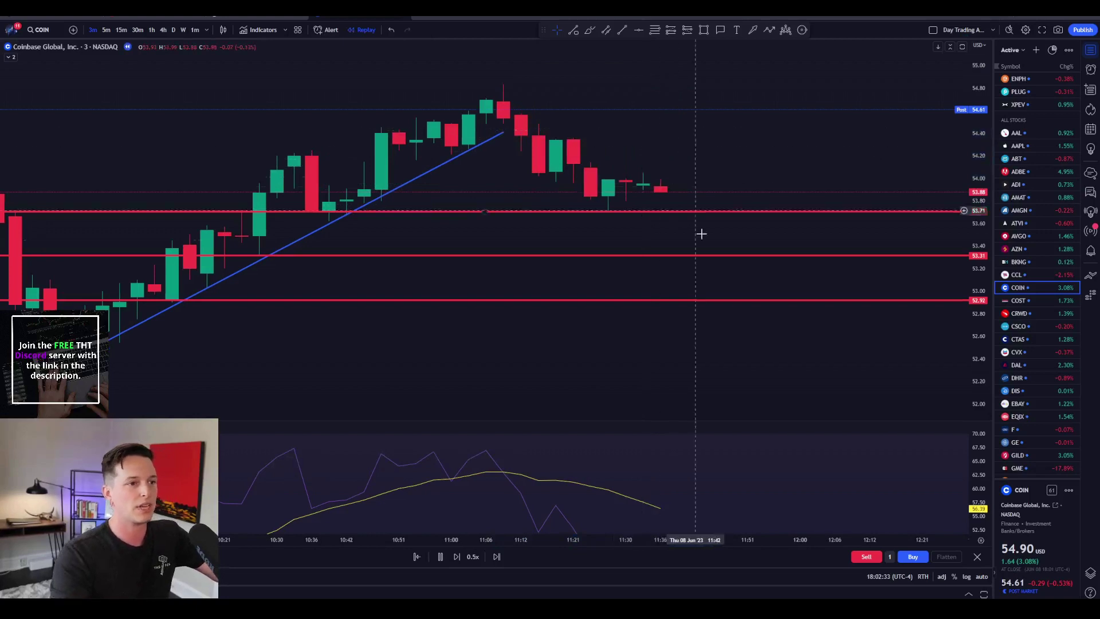
left_click(471, 557)
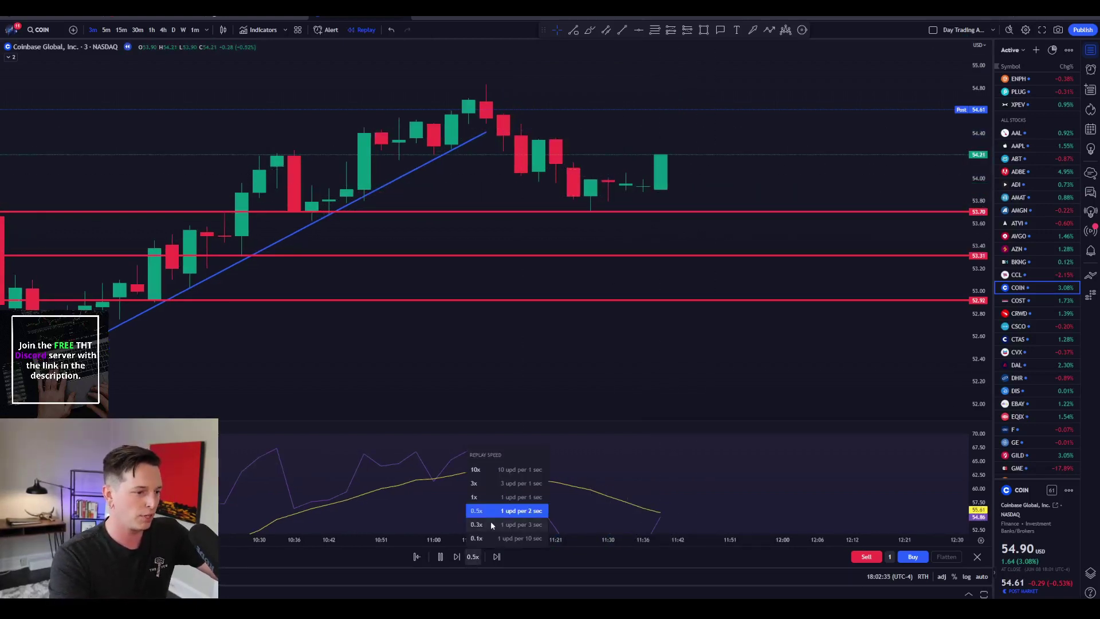
left_click(499, 518)
scroll(773, 208, "down", 4)
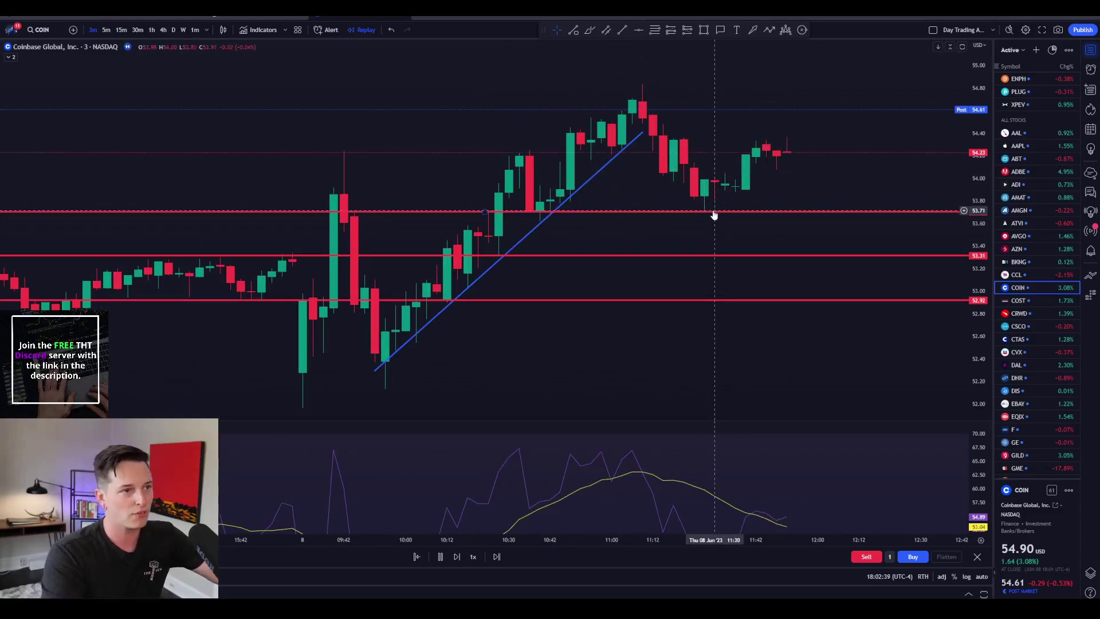
Step: Pause the replay and delete the blue ascending trend line
left_click(441, 557)
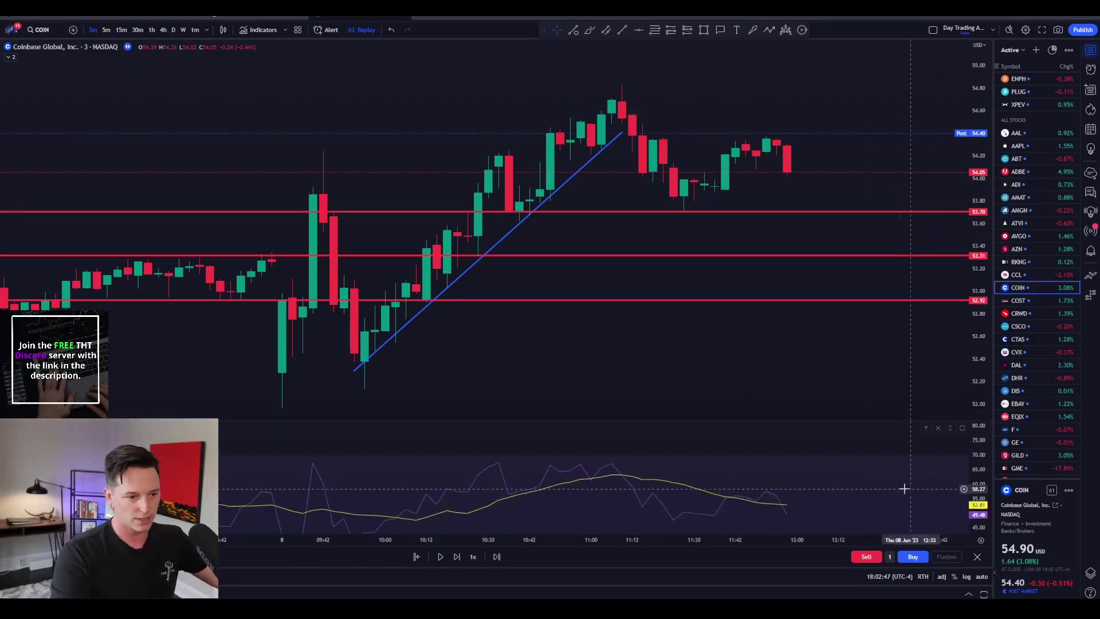
left_click_drag(682, 215, 665, 214)
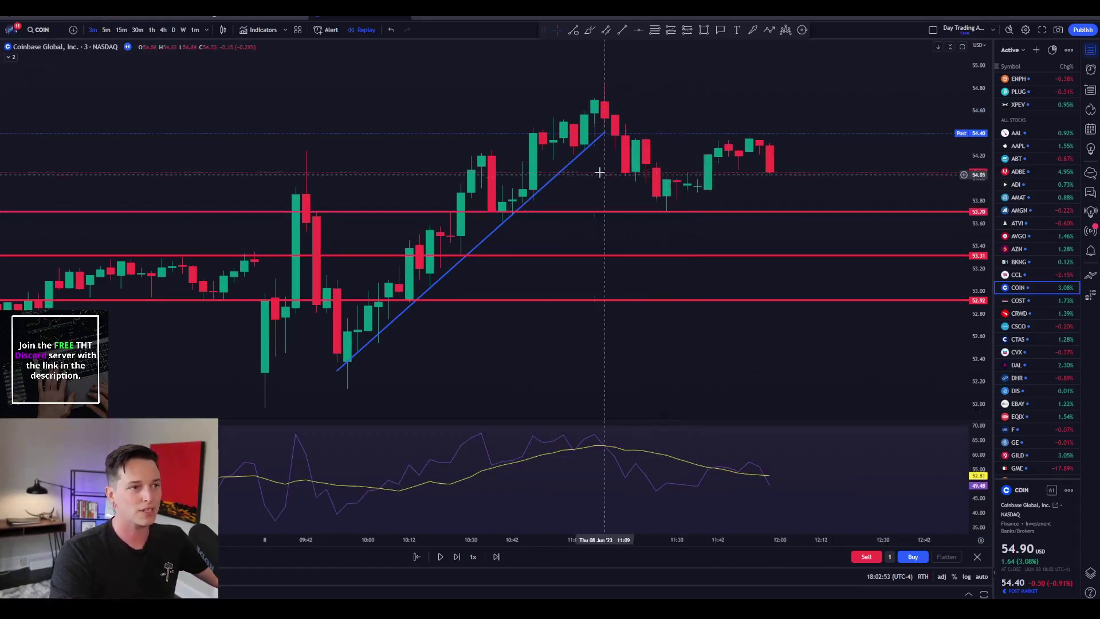
left_click(554, 181)
key("Delete")
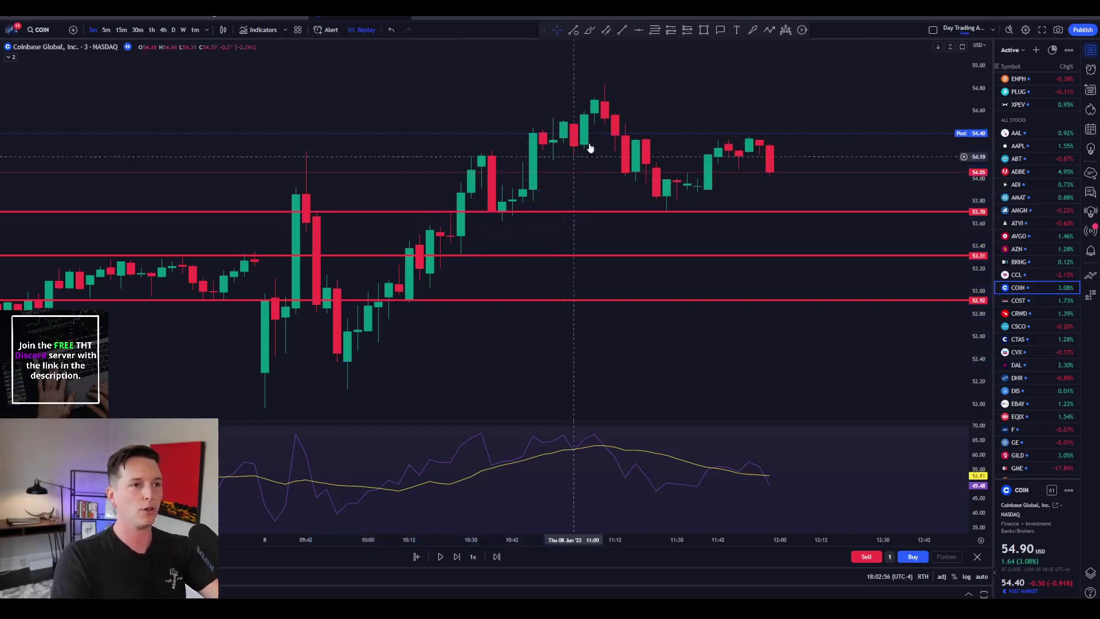
Step: Draw a head-and-shoulders pattern over the left shoulder, head and right shoulder peaks and troughs
left_click(786, 31)
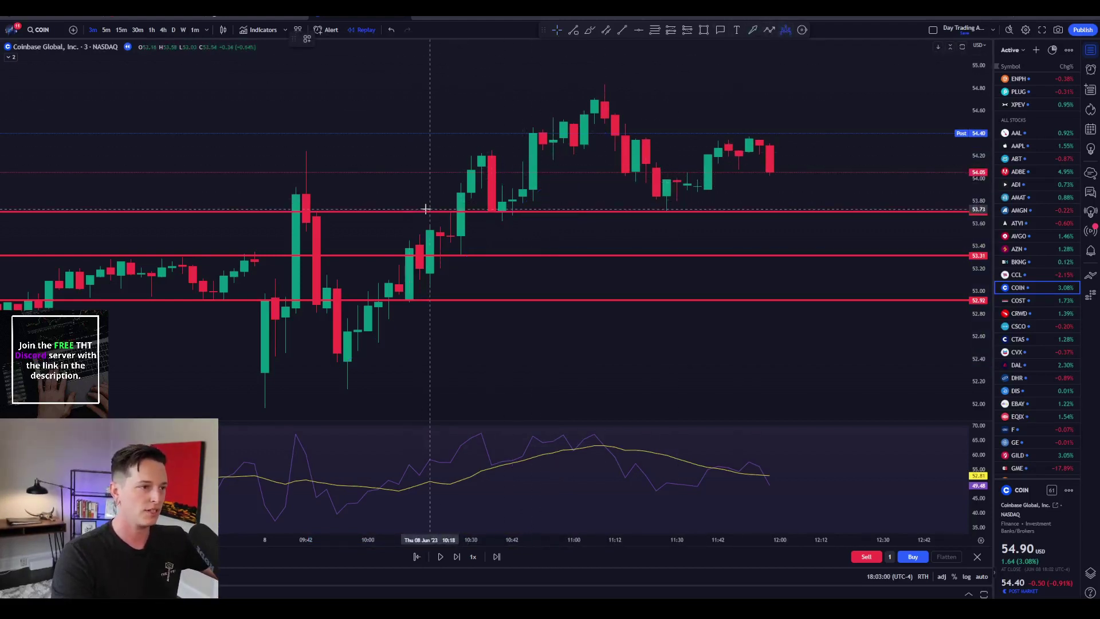
left_click(440, 209)
left_click(481, 134)
left_click(512, 206)
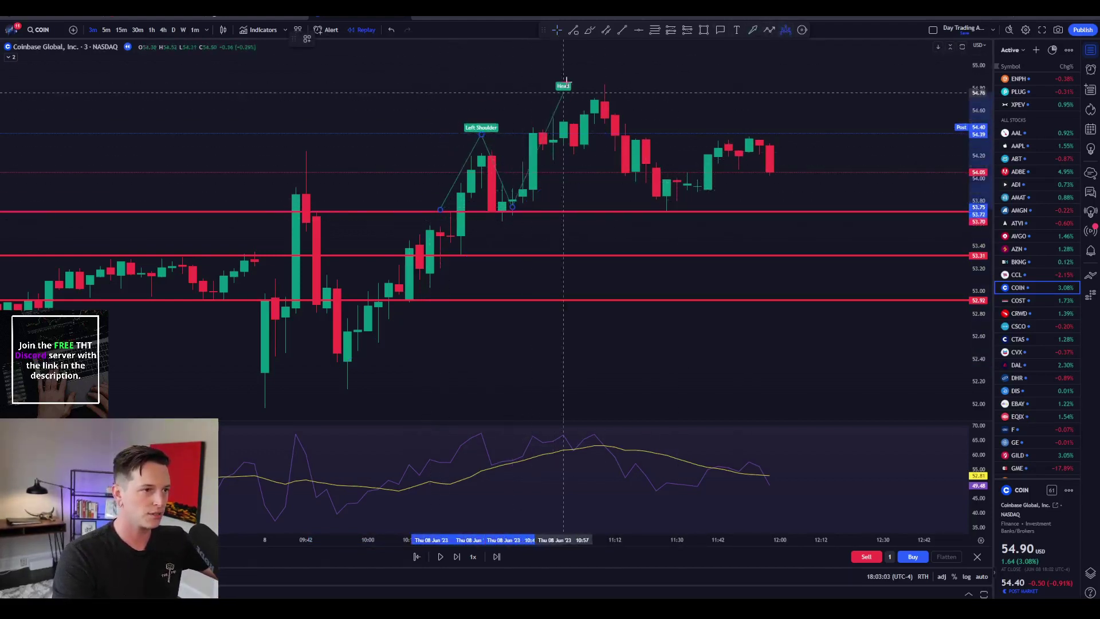
left_click(595, 67)
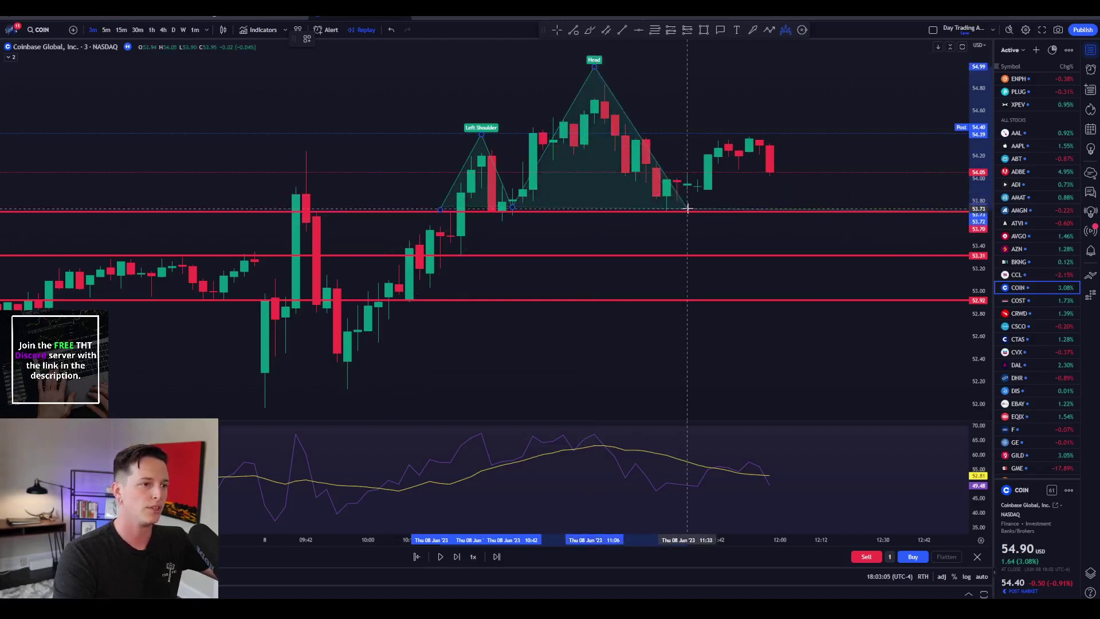
left_click(688, 206)
left_click(749, 110)
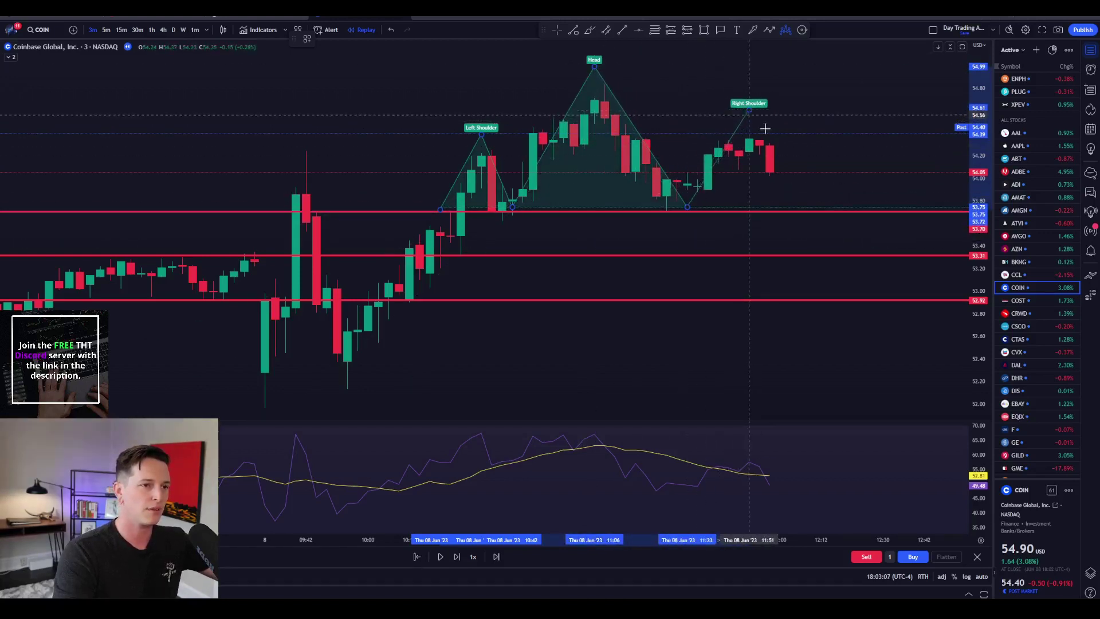
left_click(799, 207)
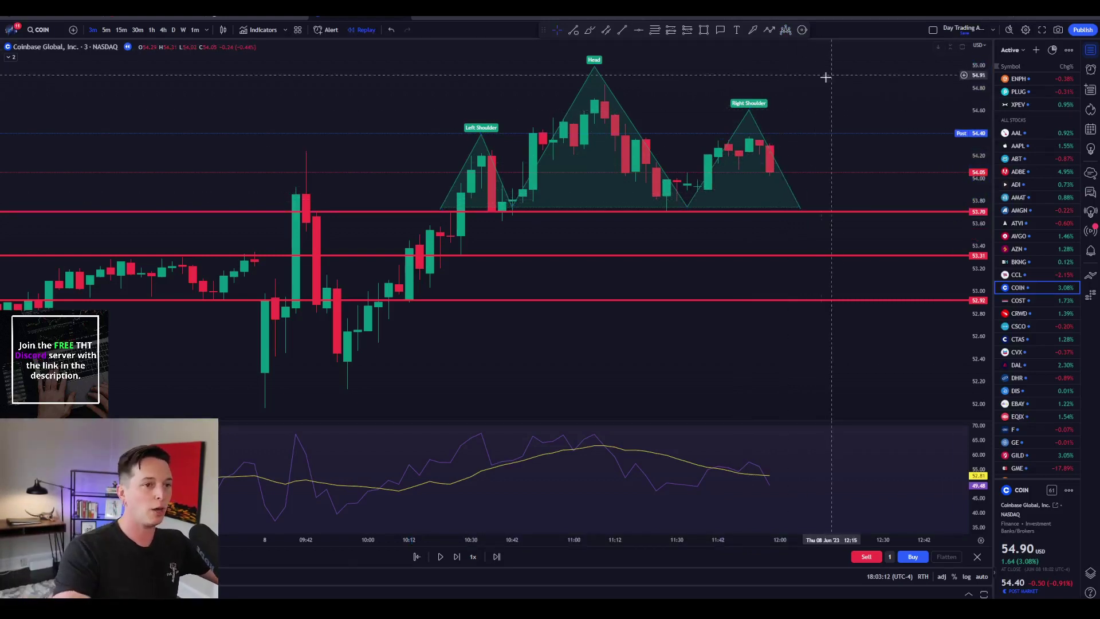
Step: Sell 1001 COIN shares short at market at 54.05, then pause the replay
left_click(892, 558)
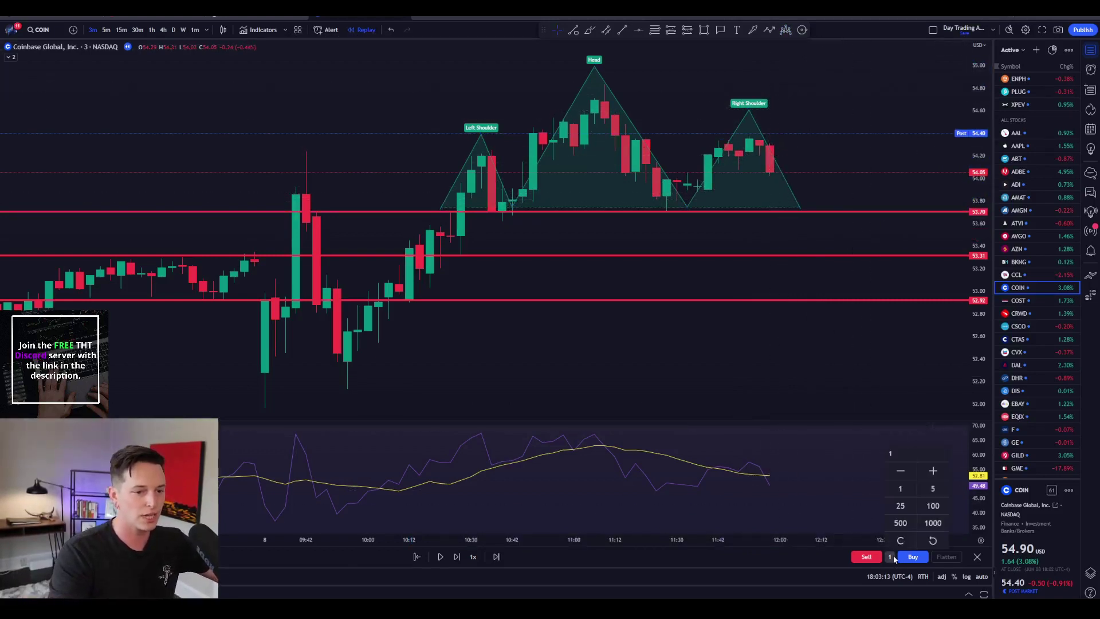
left_click(928, 524)
left_click(857, 556)
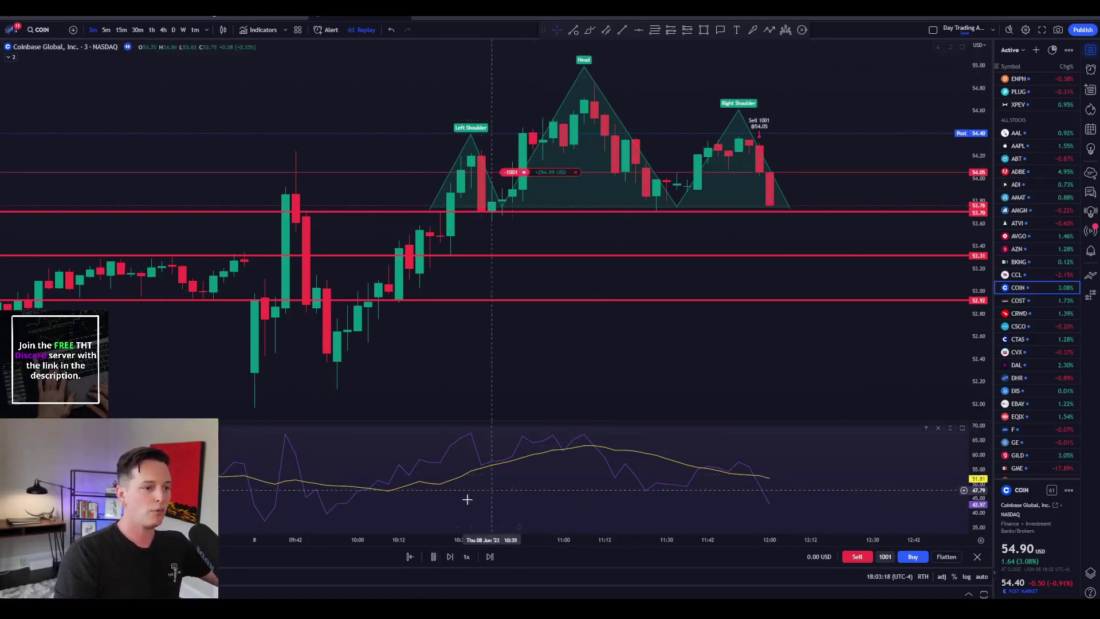
left_click(433, 556)
left_click(687, 32)
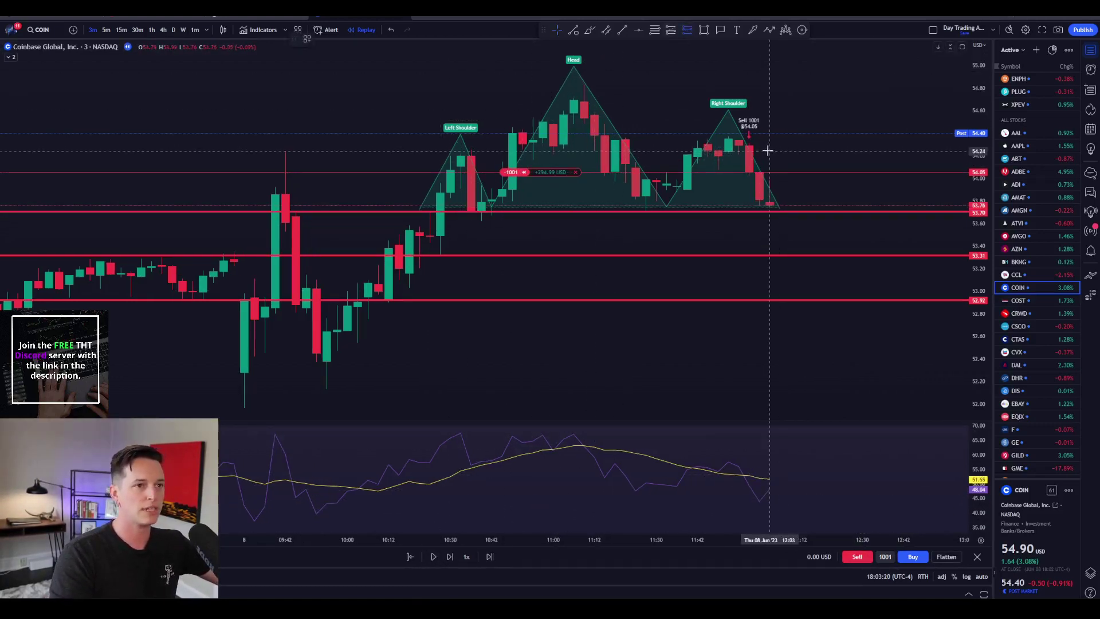
Step: Place a short-position plan at the entry bar with target 52.92 and stop near 54.75
left_click(750, 146)
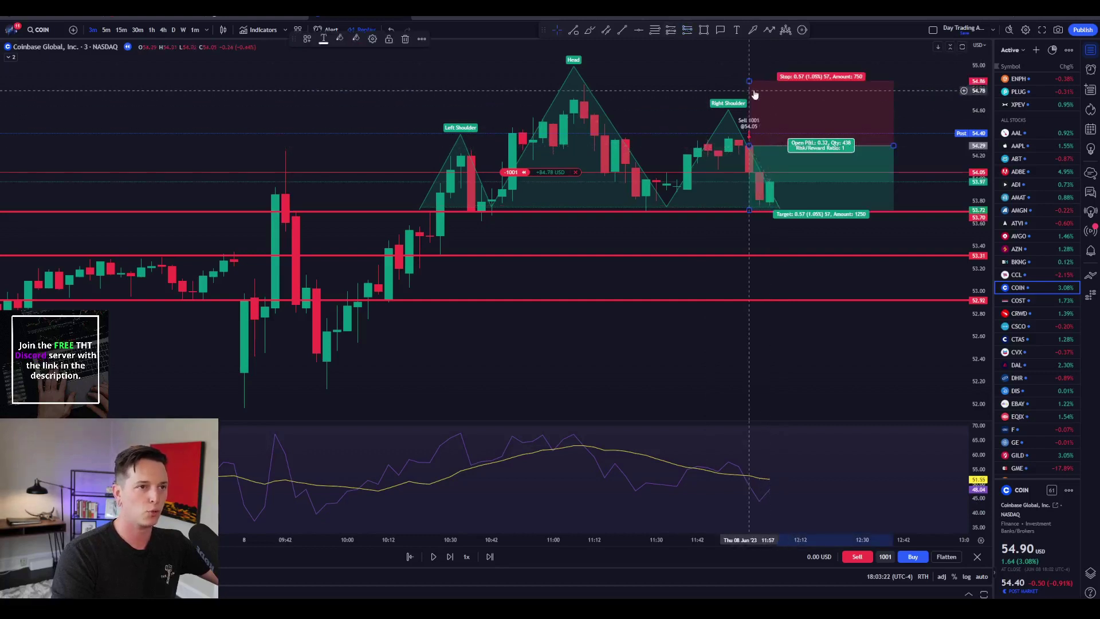
mouse_move(749, 75)
left_mouse_down()
mouse_move(747, 119)
mouse_move(755, 67)
left_mouse_up()
left_click_drag(749, 210, 750, 300)
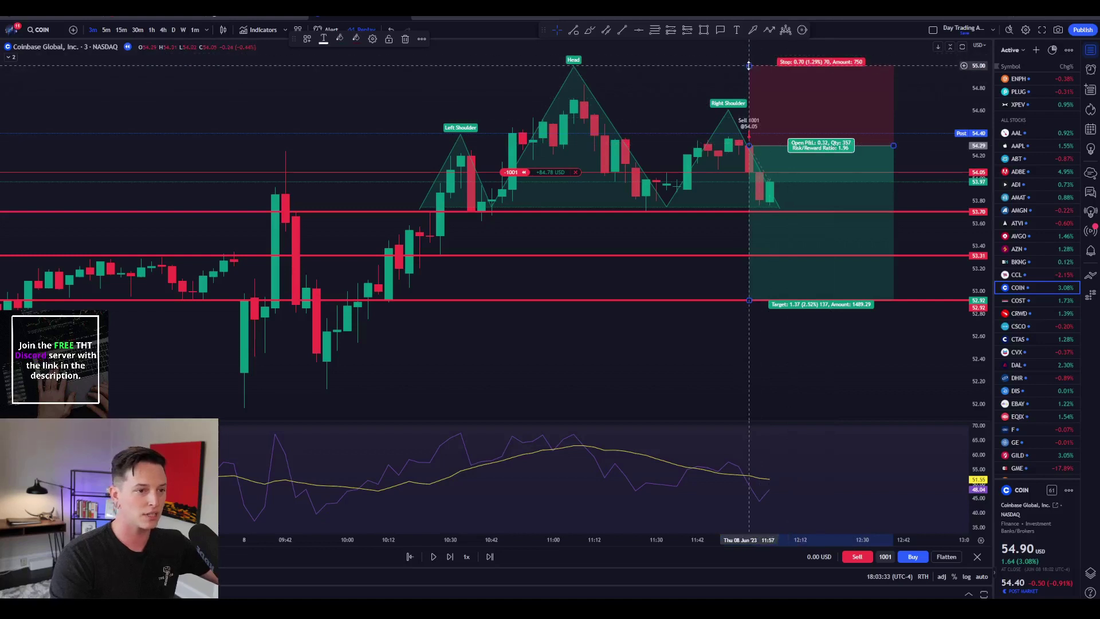
left_click_drag(749, 66, 749, 93)
scroll(527, 344, "up", 3)
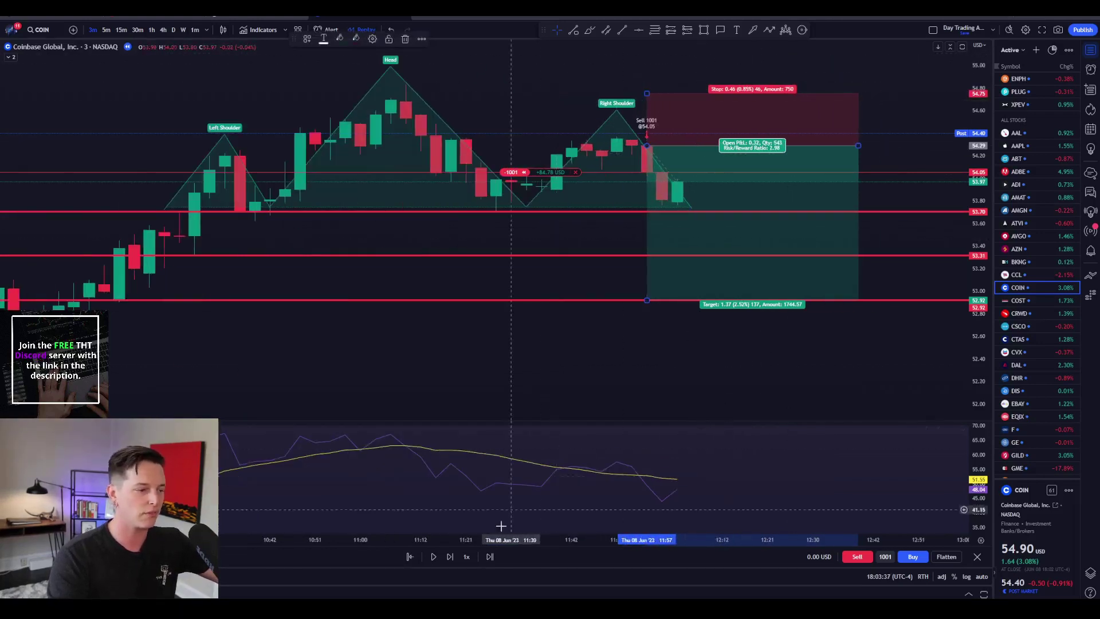
Step: Resume the replay and buy back the 1001 shares, closing the short at +925.62 USD
left_click(436, 557)
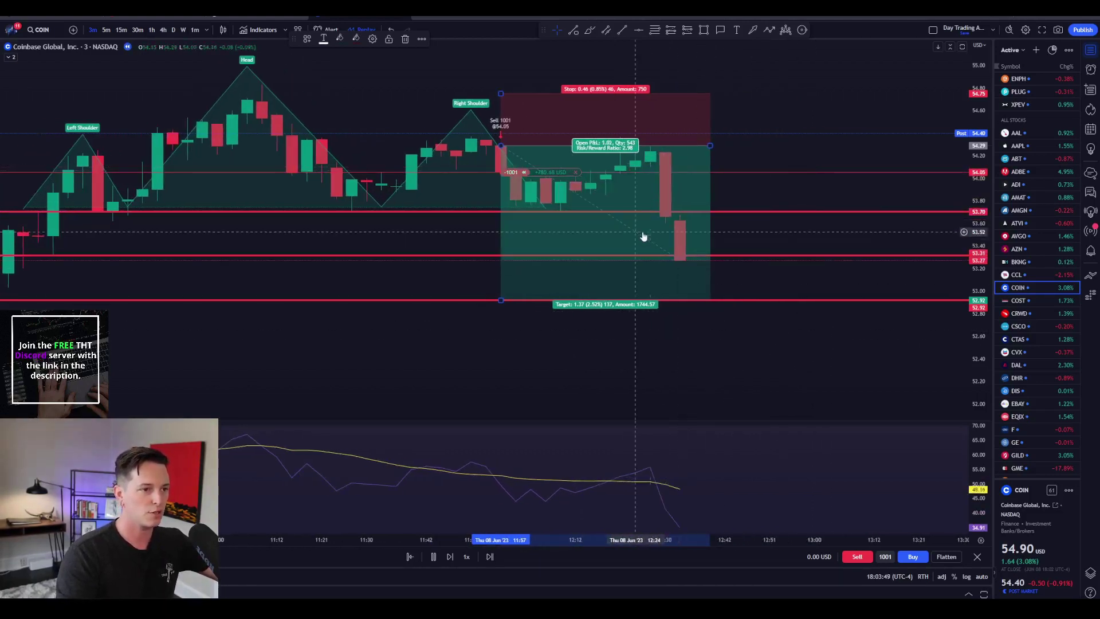
left_click(907, 557)
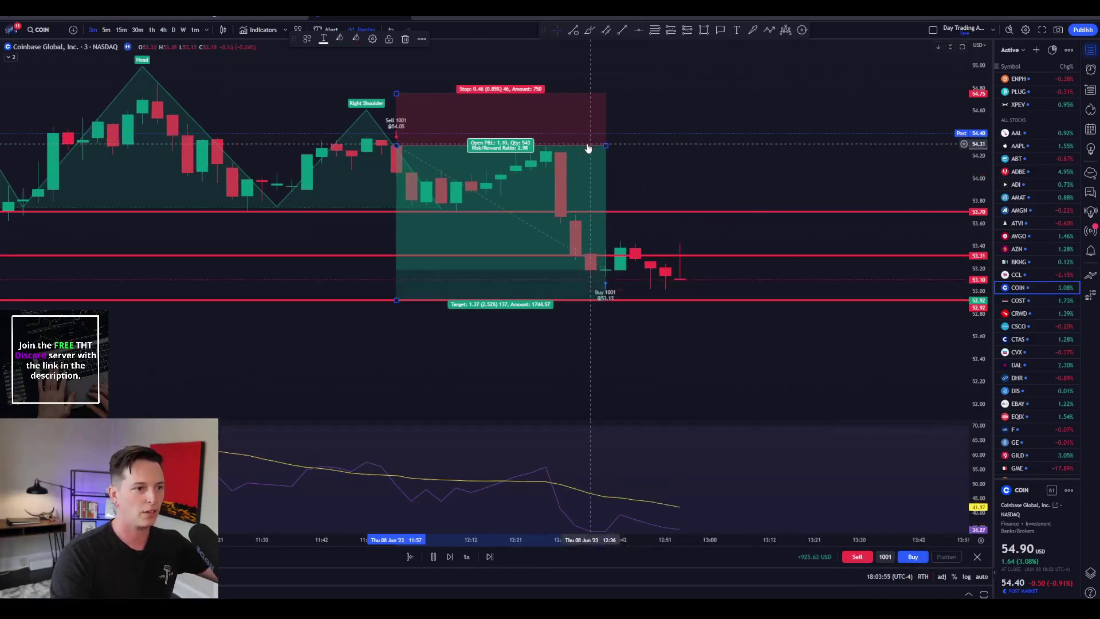
scroll(545, 380, "down", 3)
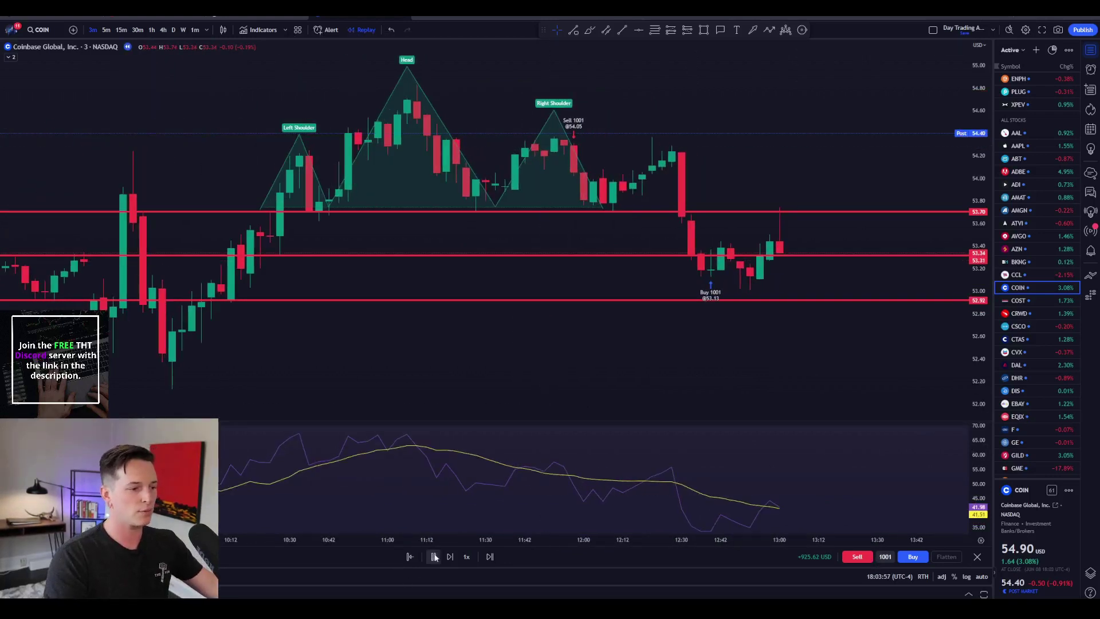
Step: Remove the short-position plan box and zoom out the COIN chart
key("shift+Down")
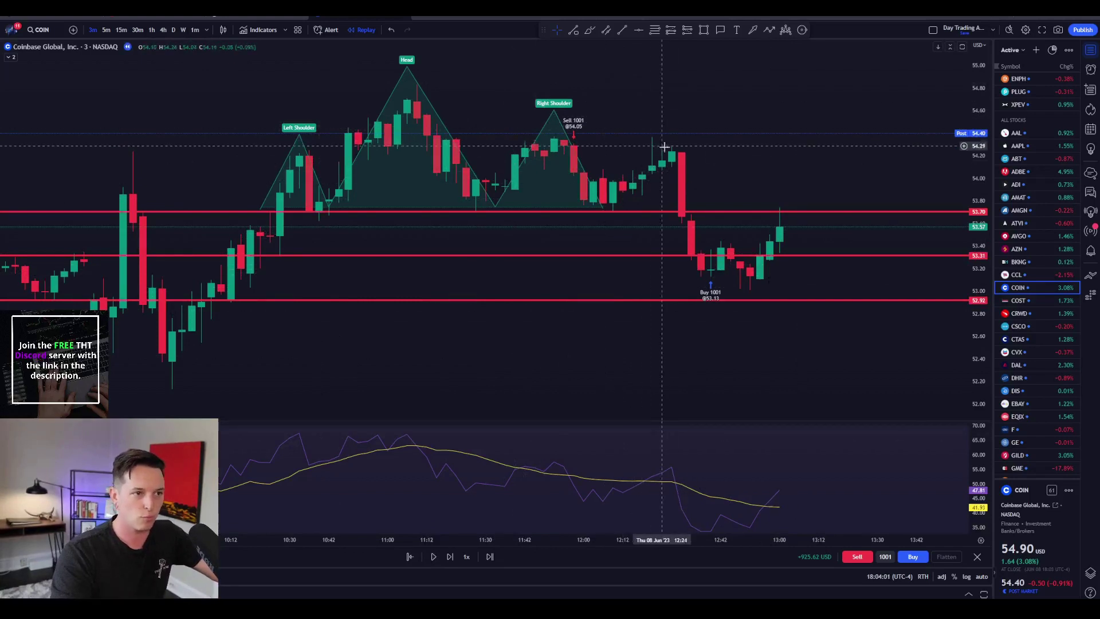
scroll(648, 246, "down", 1)
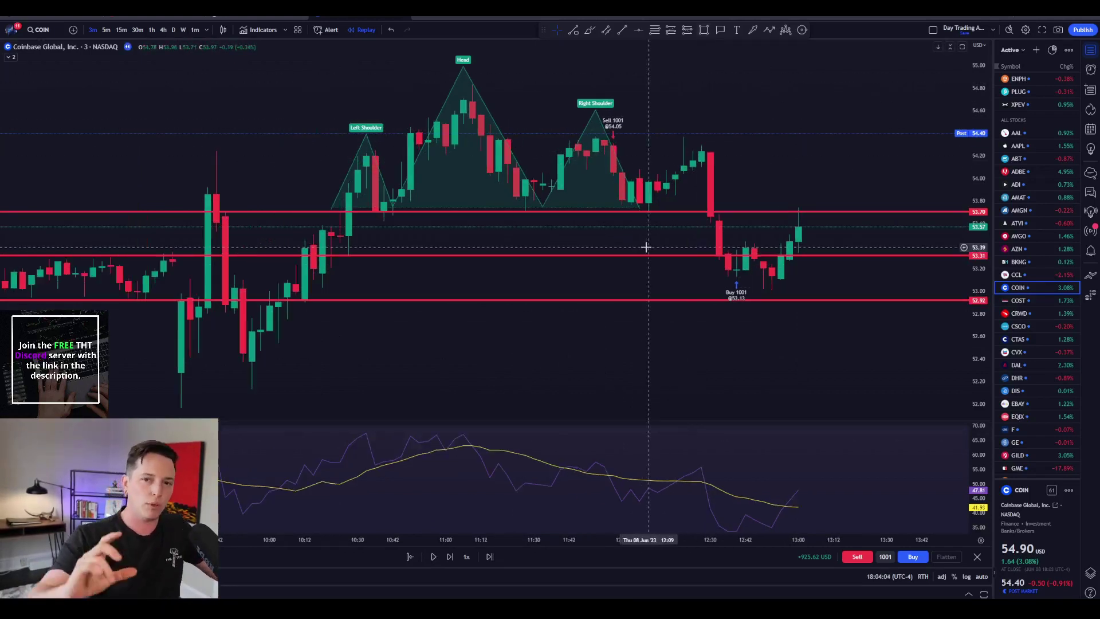